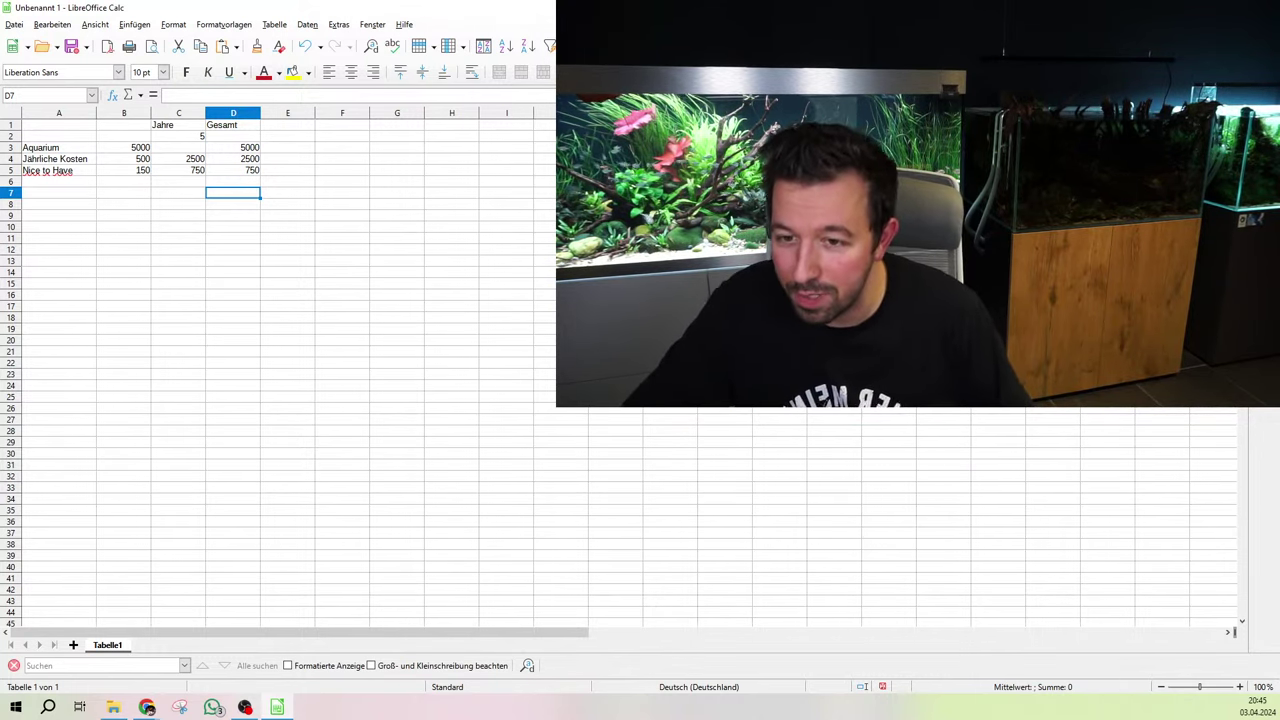
- Set the yearly Nice to Have cost in B5 to 250
{"action": "left_click", "coordinate": [137, 176]}
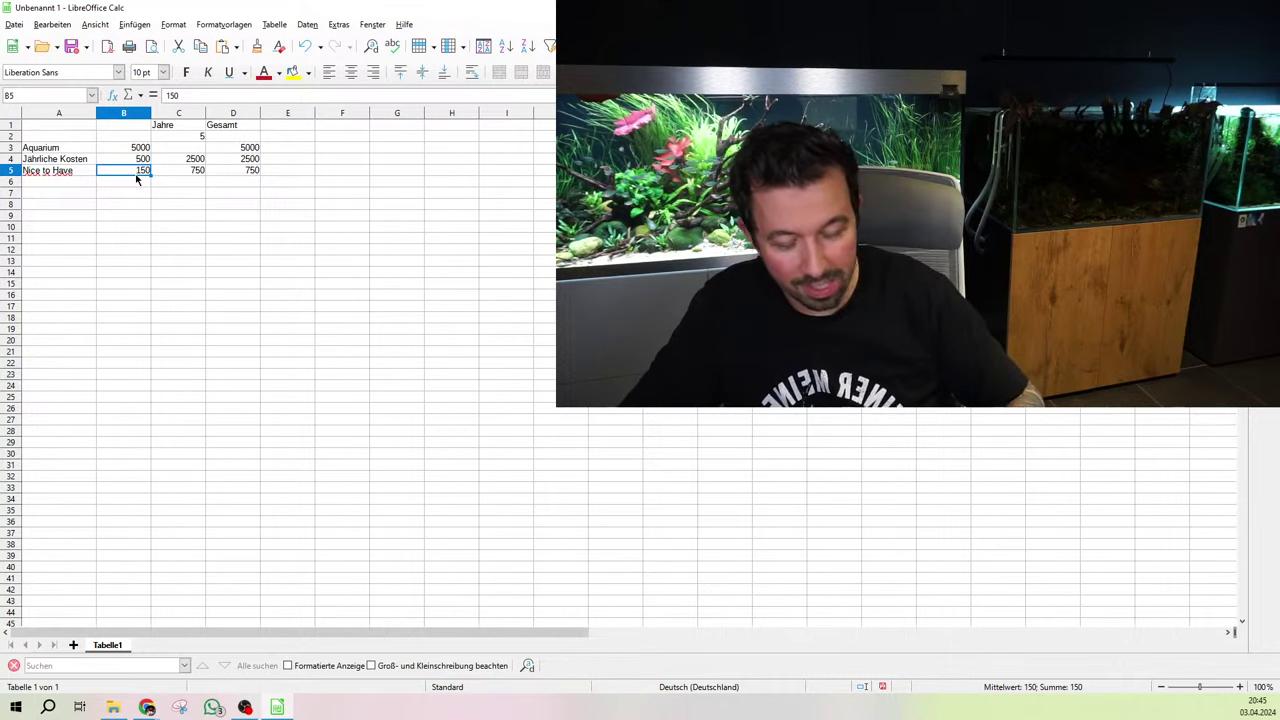
{"action": "type", "text": "250"}
{"action": "key", "text": "Return"}
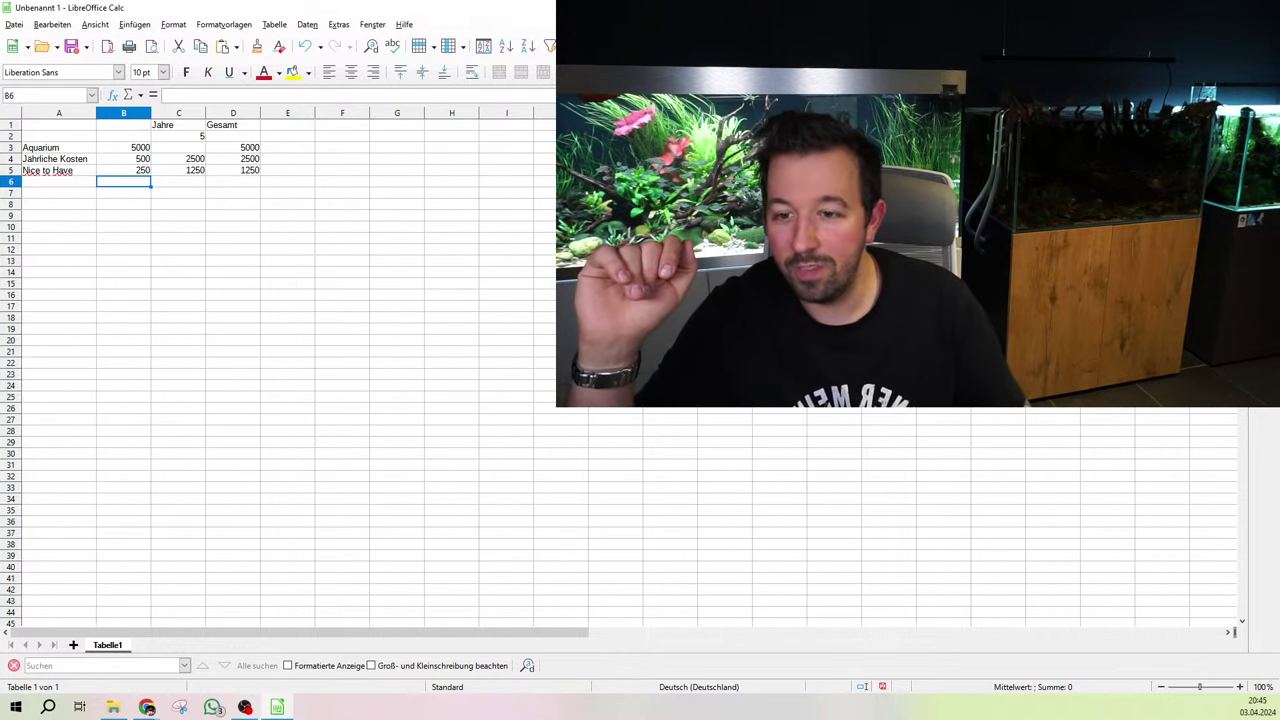
{"action": "left_click", "coordinate": [140, 162]}
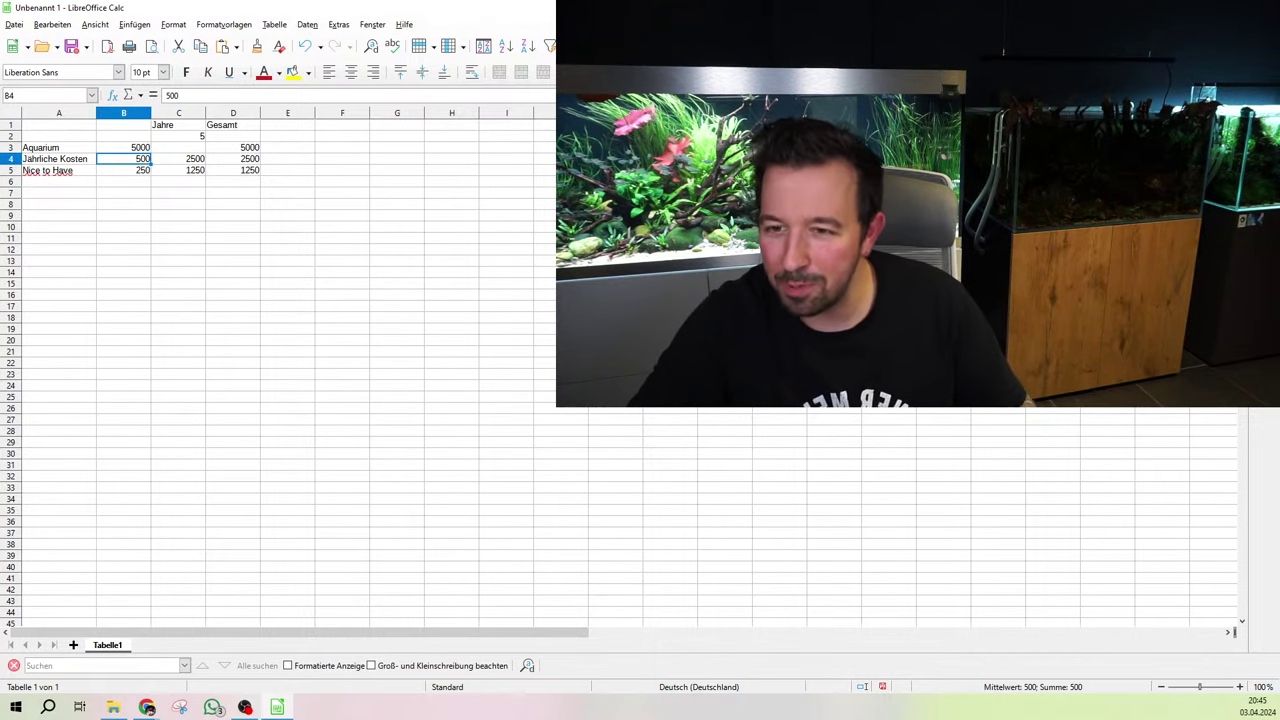
{"action": "left_click", "coordinate": [137, 172]}
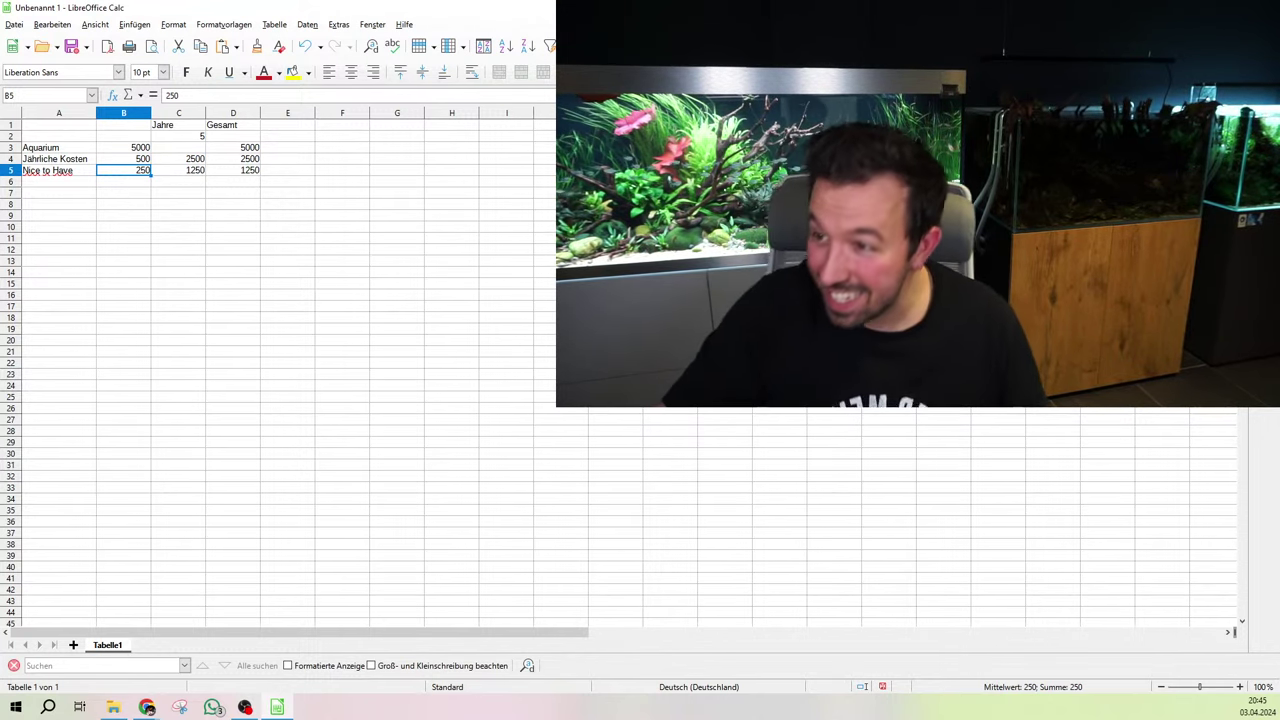
{"action": "left_click", "coordinate": [240, 193]}
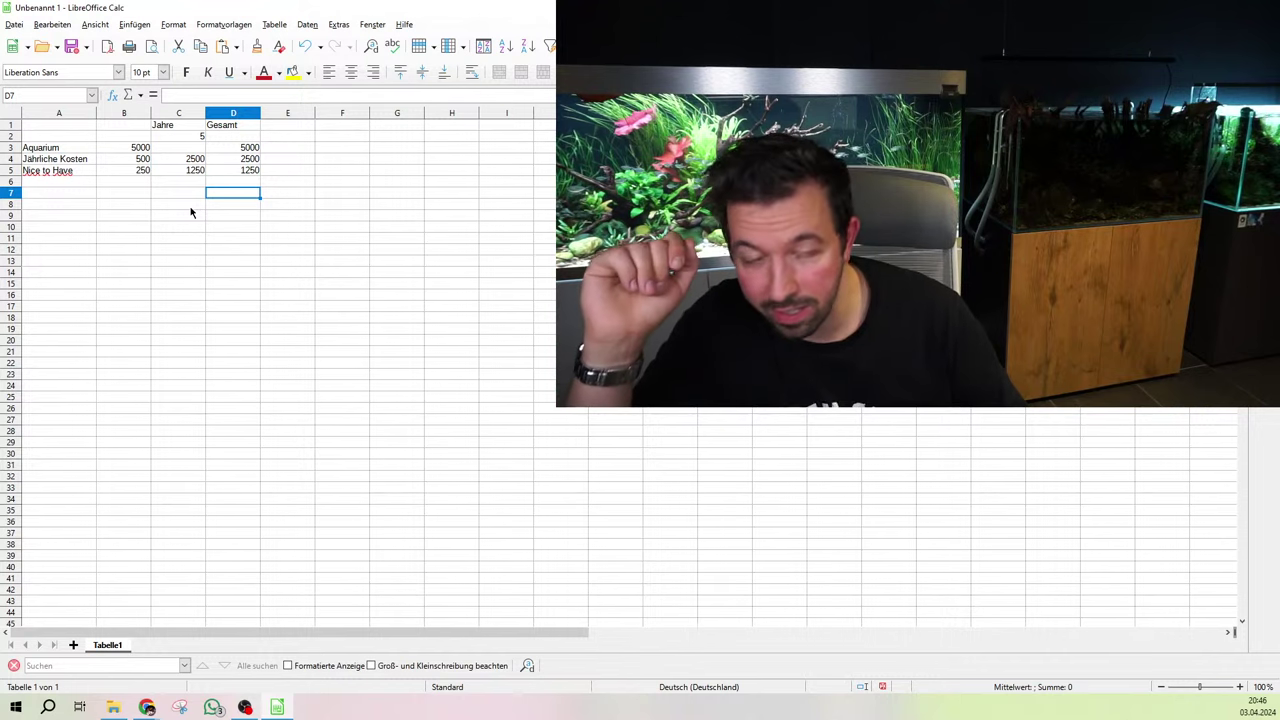
- Enter the label "Kosten für 5 Jahre Fun time" in C7 and widen column C to fit it
{"action": "left_click", "coordinate": [161, 195]}
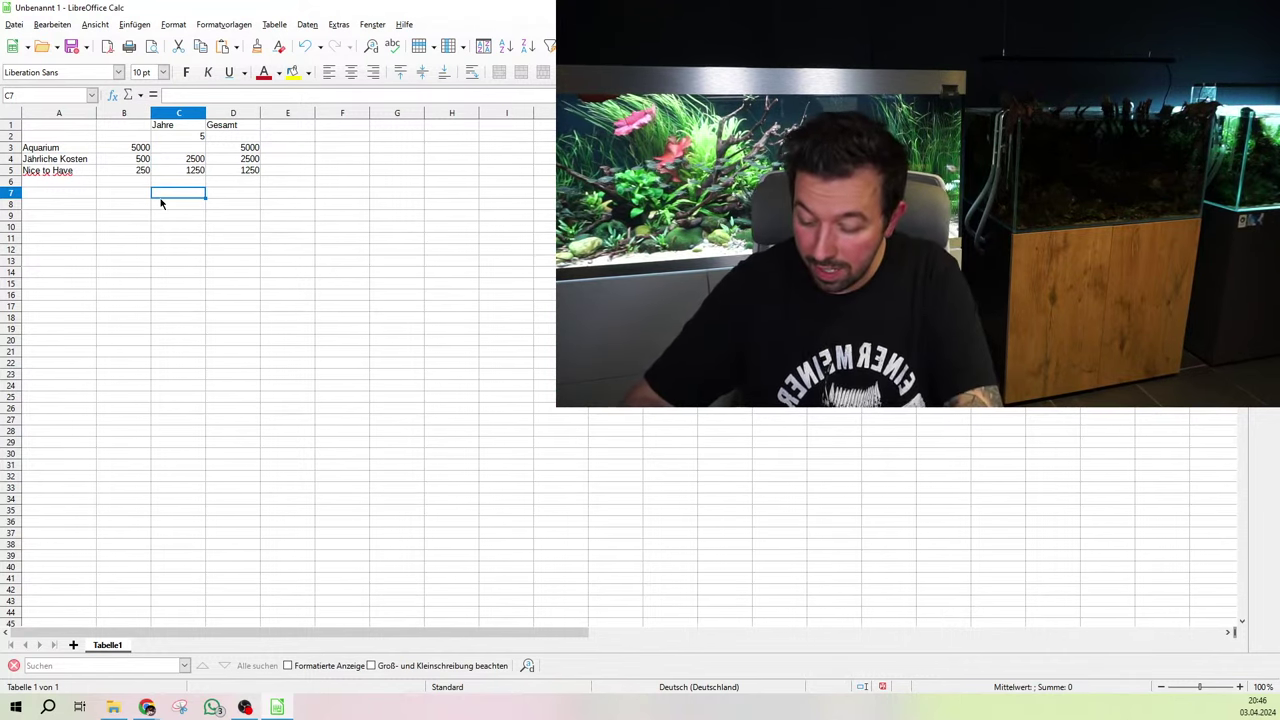
{"action": "type", "text": "Kost"}
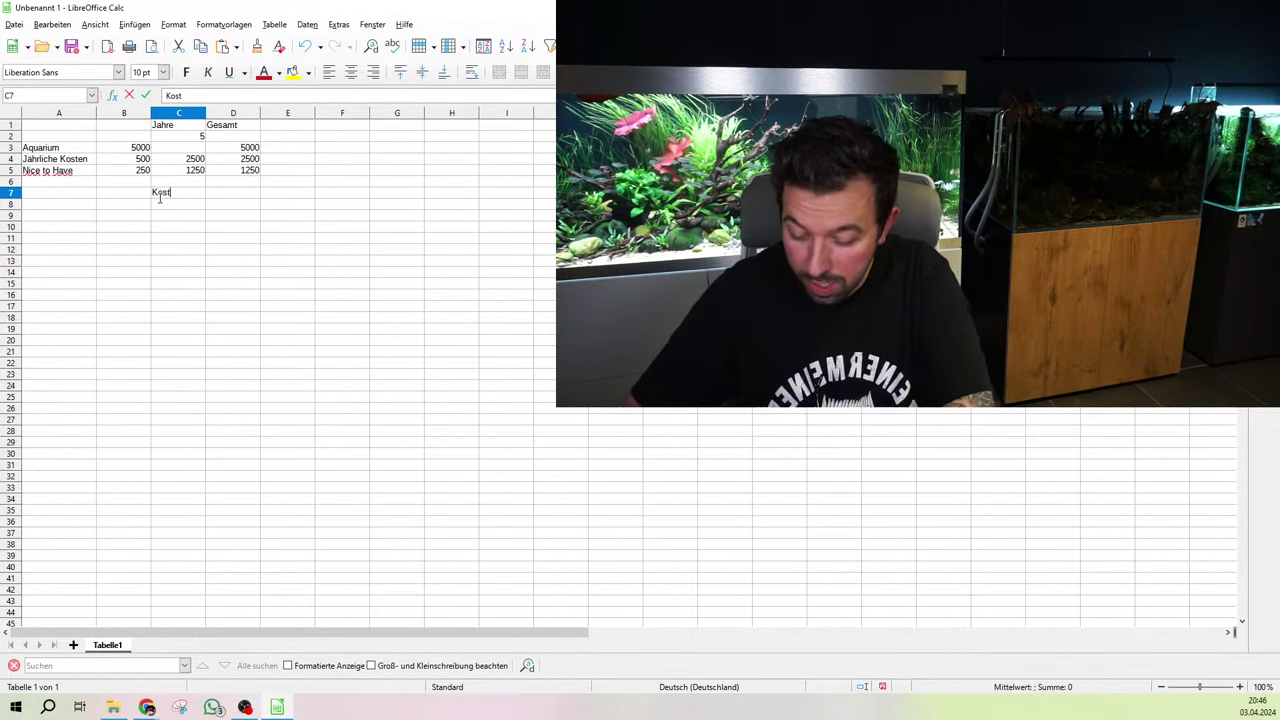
{"action": "type", "text": "en für 5 J"}
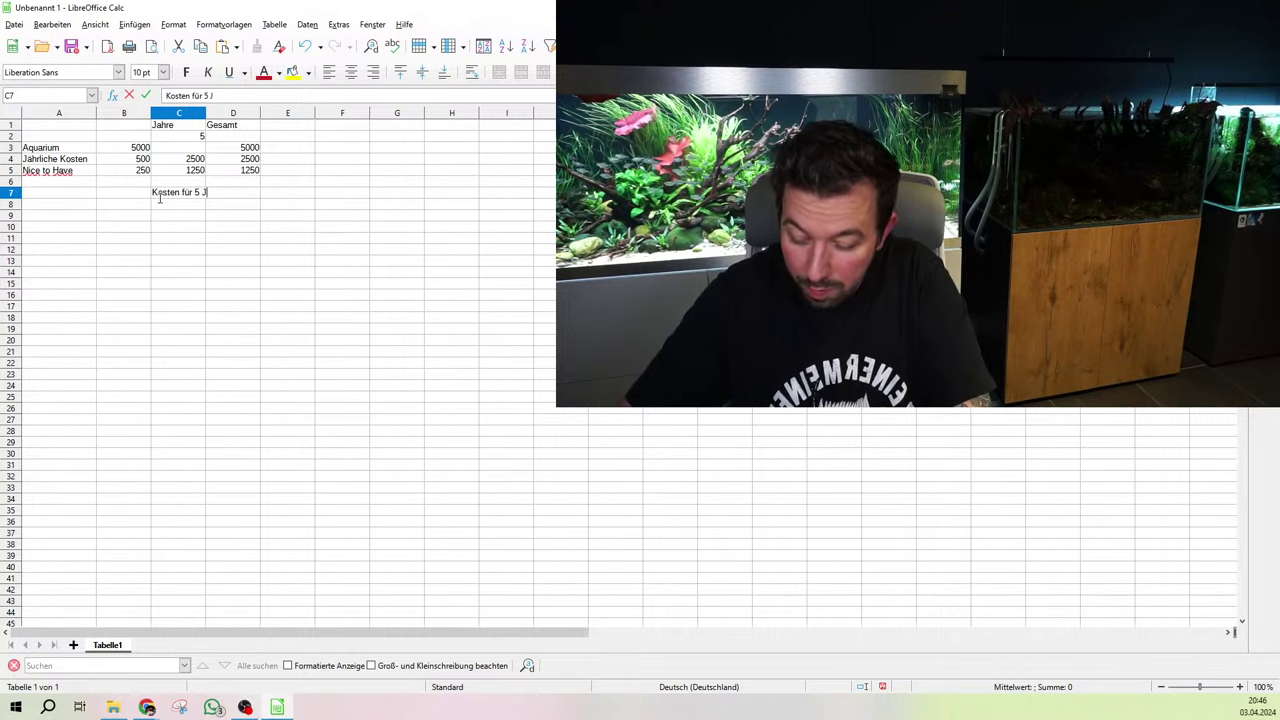
{"action": "type", "text": "ahre "}
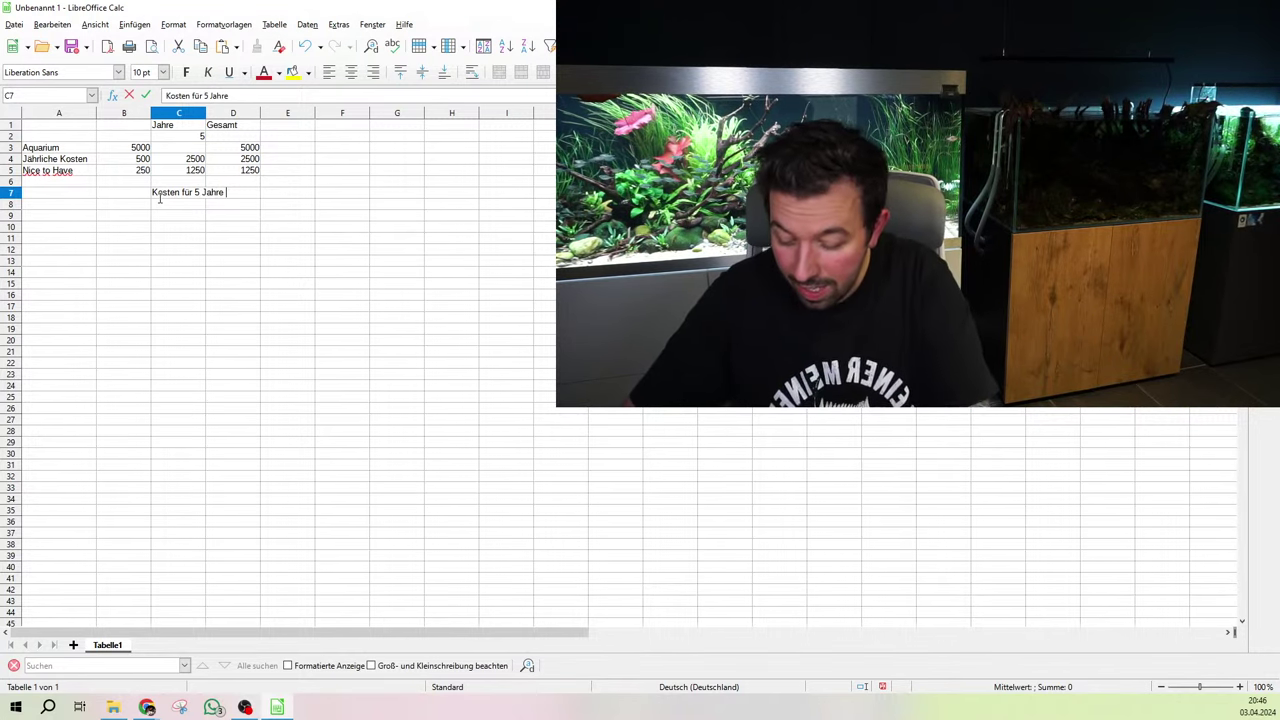
{"action": "type", "text": "Fun time"}
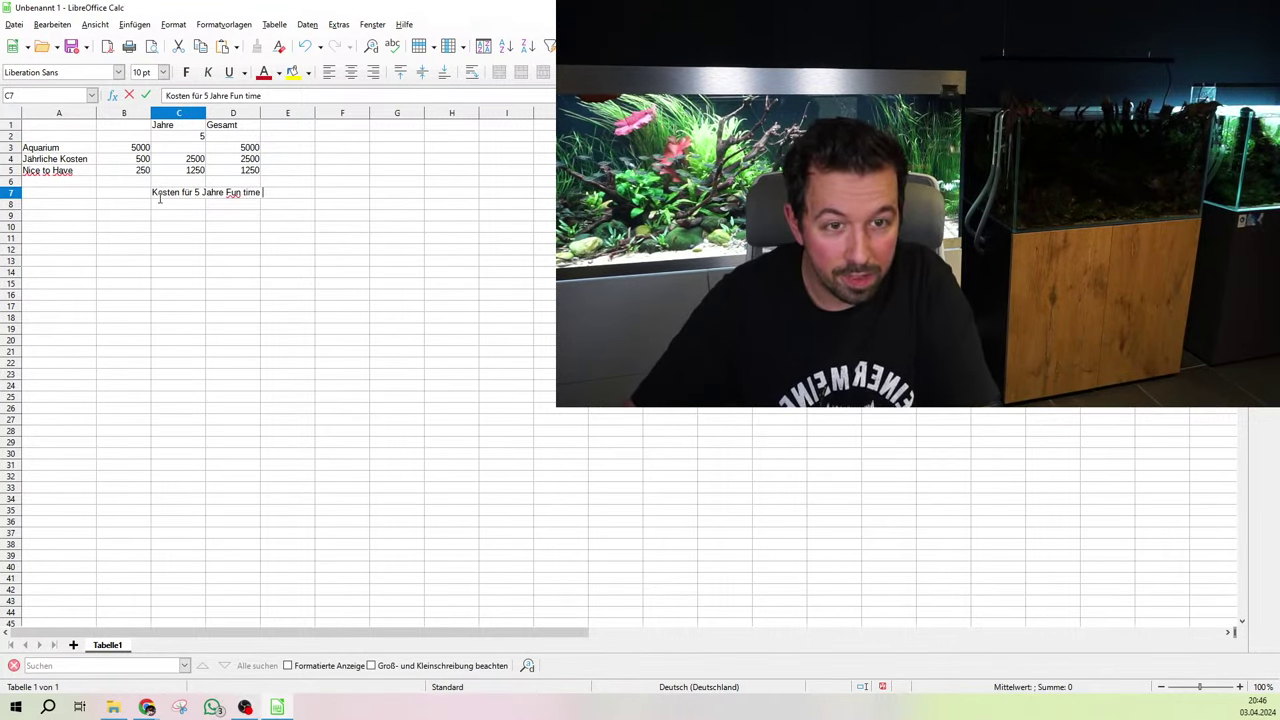
{"action": "key", "text": "Return"}
{"action": "left_click", "coordinate": [159, 198]}
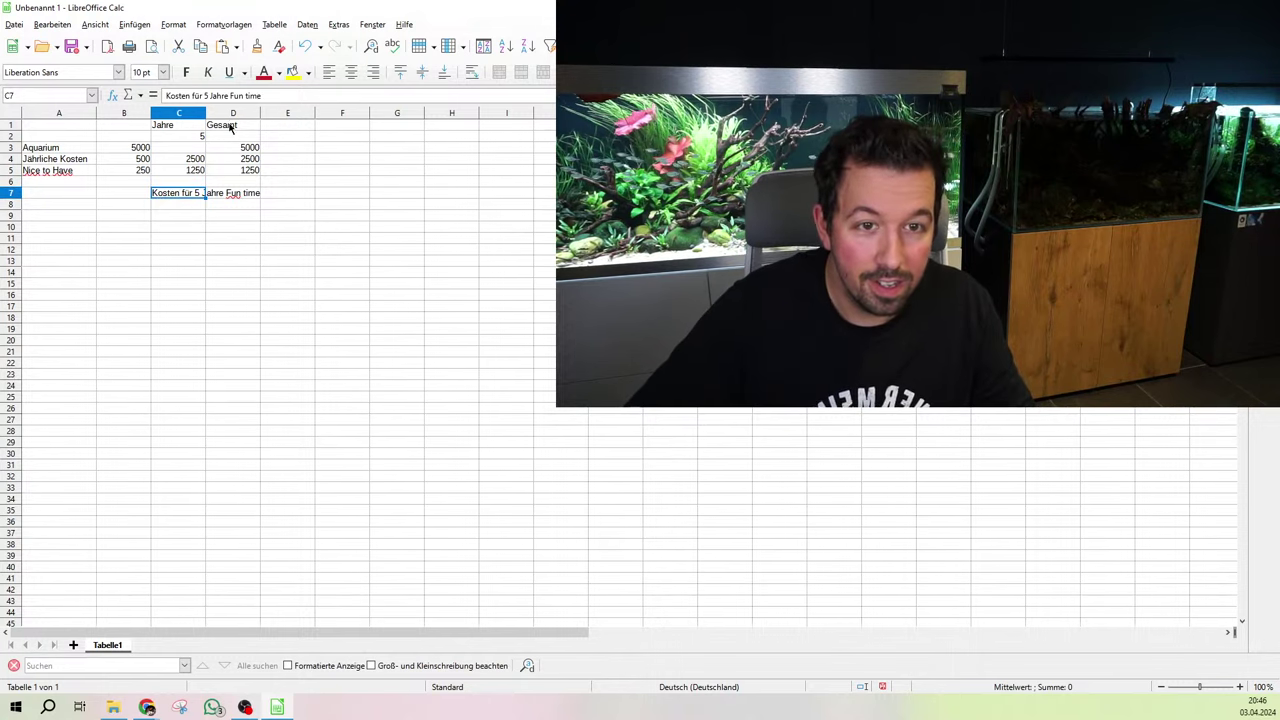
{"action": "left_click_drag", "start_coordinate": [205, 115], "coordinate": [268, 115]}
- Try to total the Gesamt values D3:D5 in D7 with a plain range reference, and clear the cell
{"action": "left_click", "coordinate": [292, 192]}
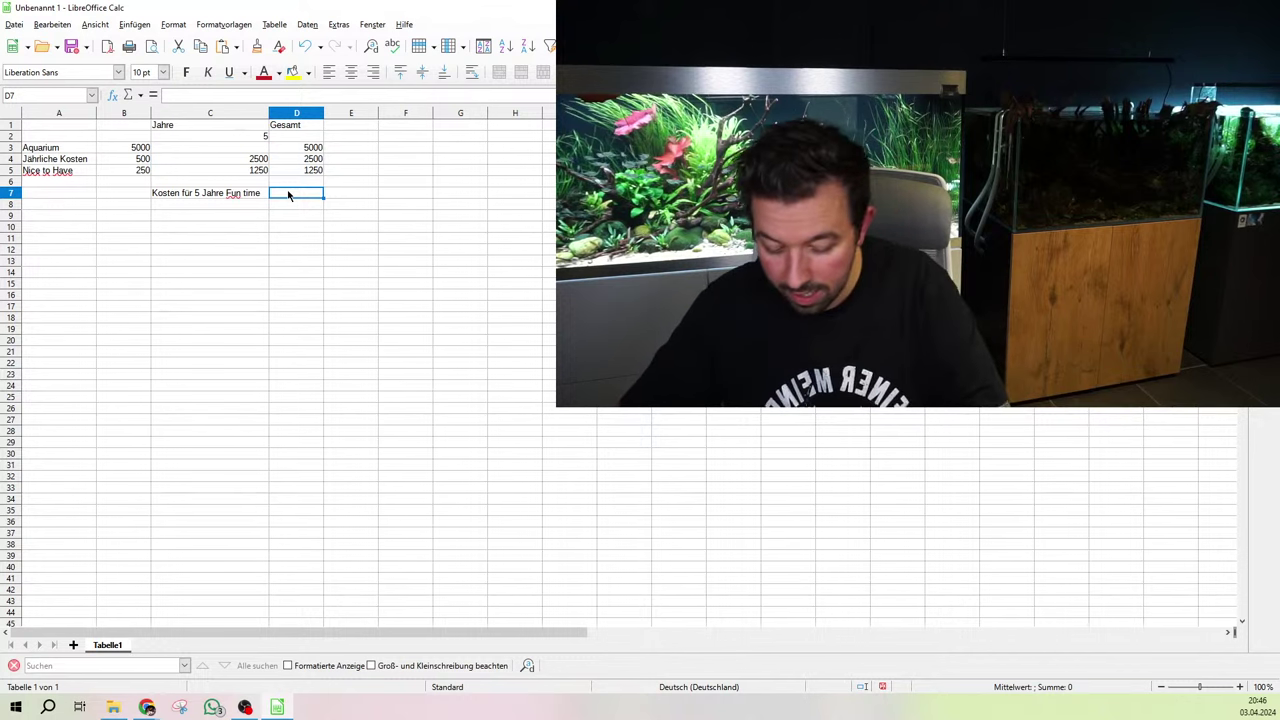
{"action": "type", "text": "="}
{"action": "left_click_drag", "start_coordinate": [310, 147], "coordinate": [313, 175]}
{"action": "key", "text": "Return"}
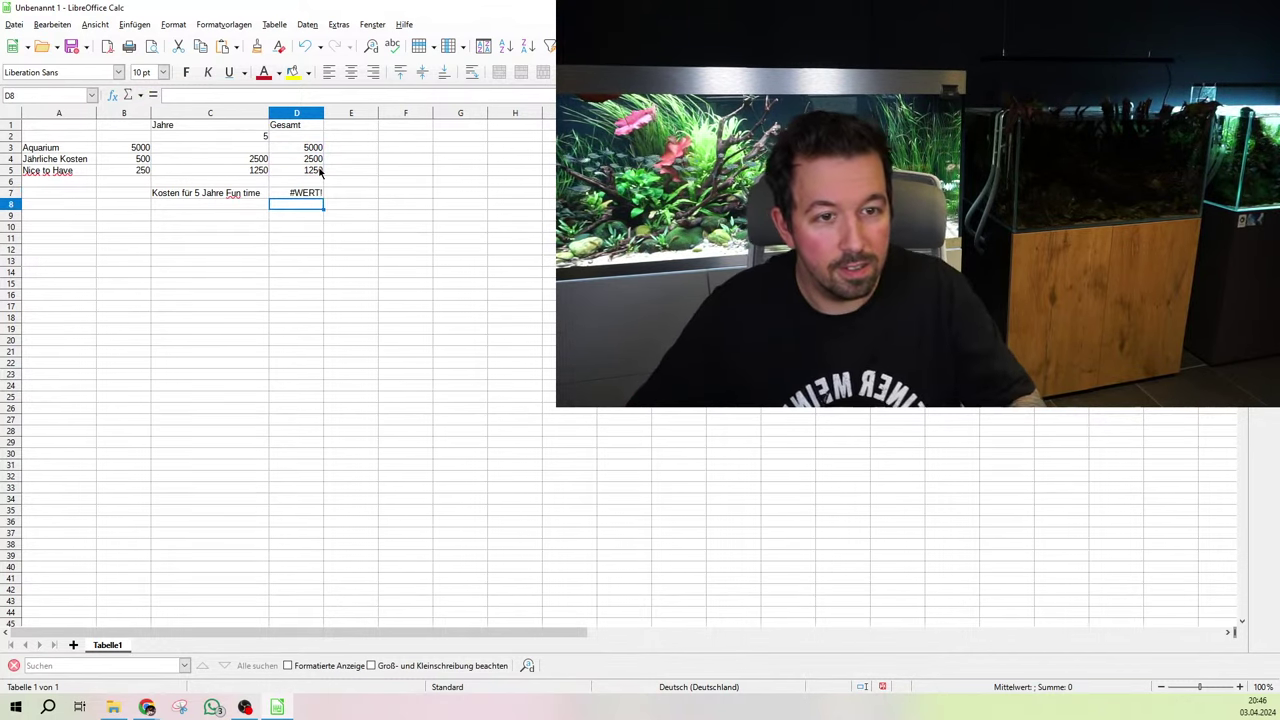
{"action": "left_click", "coordinate": [291, 198]}
{"action": "key", "text": "Delete"}
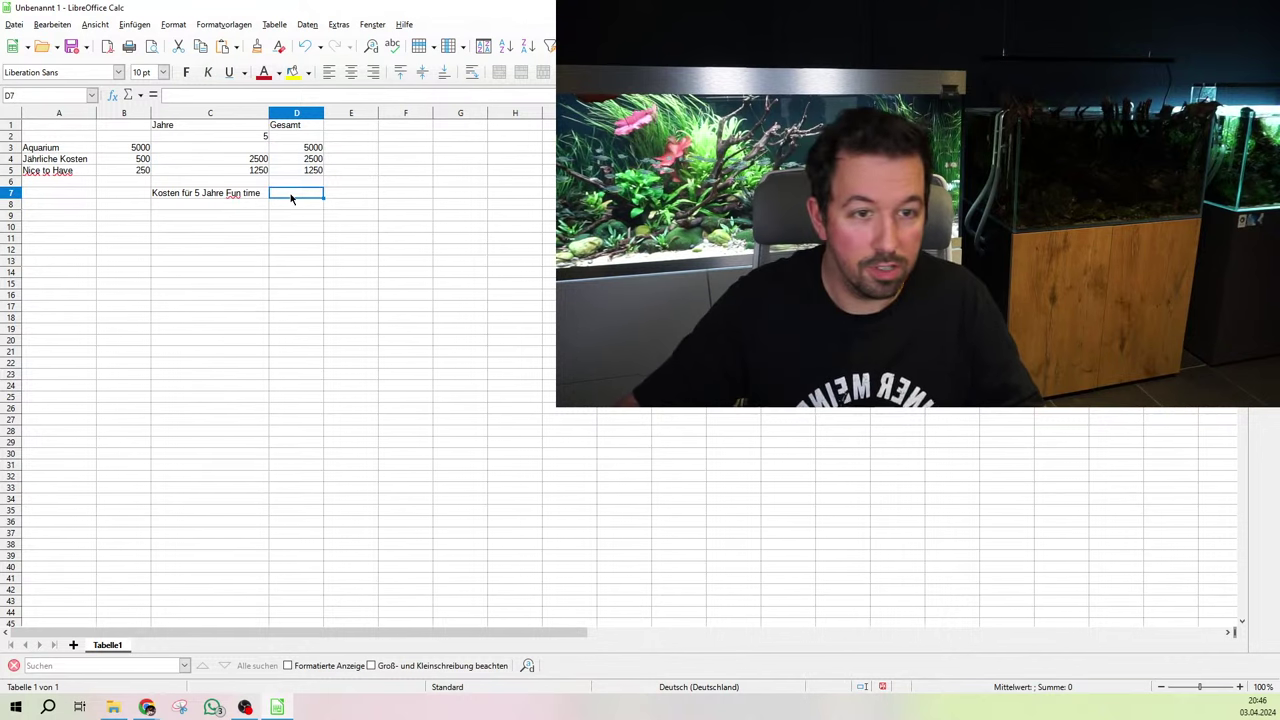
{"action": "type", "text": "="}
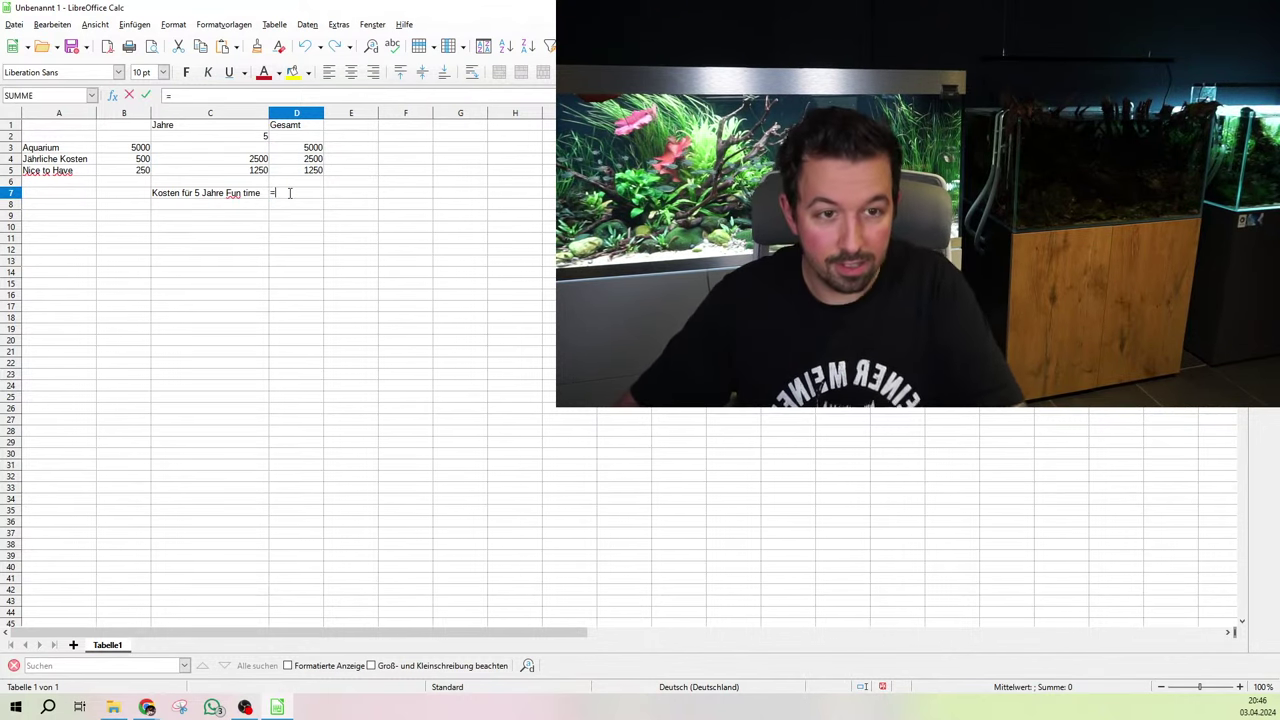
{"action": "left_click", "coordinate": [343, 181]}
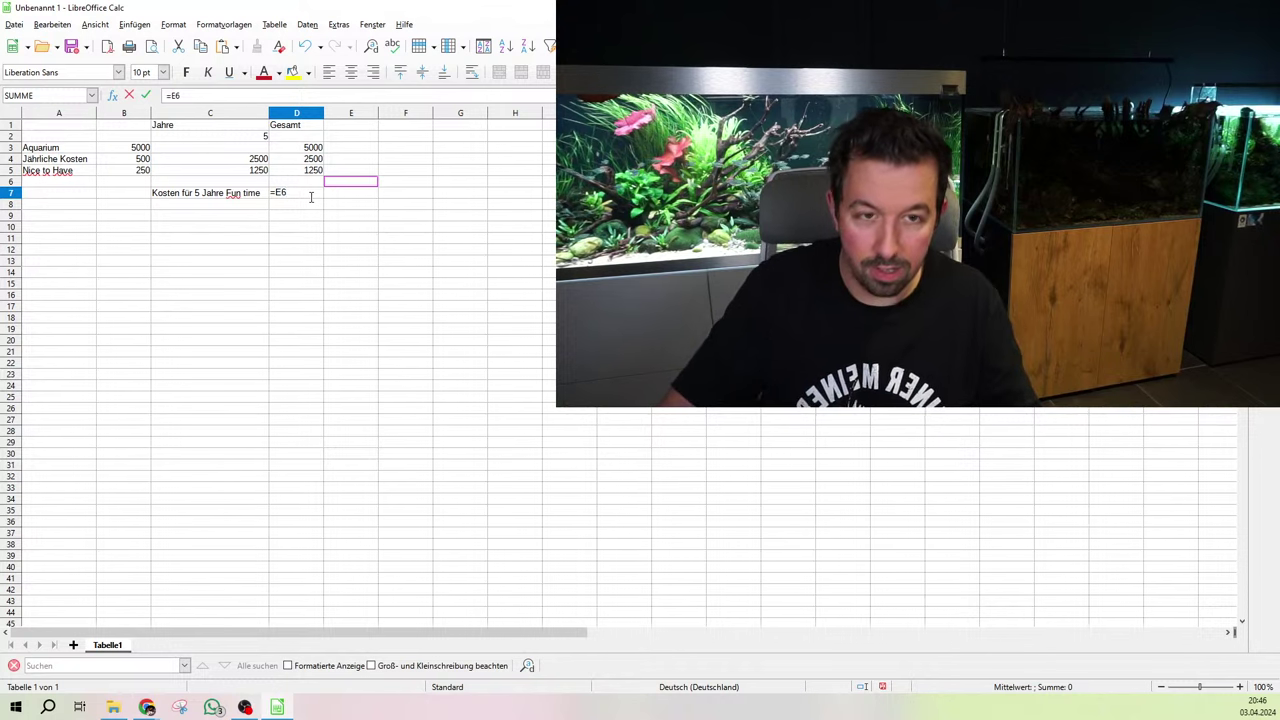
{"action": "key", "text": "Escape"}
- Fill the Aquarium total in D3 down to D6 and undo the fill
{"action": "left_click", "coordinate": [311, 139]}
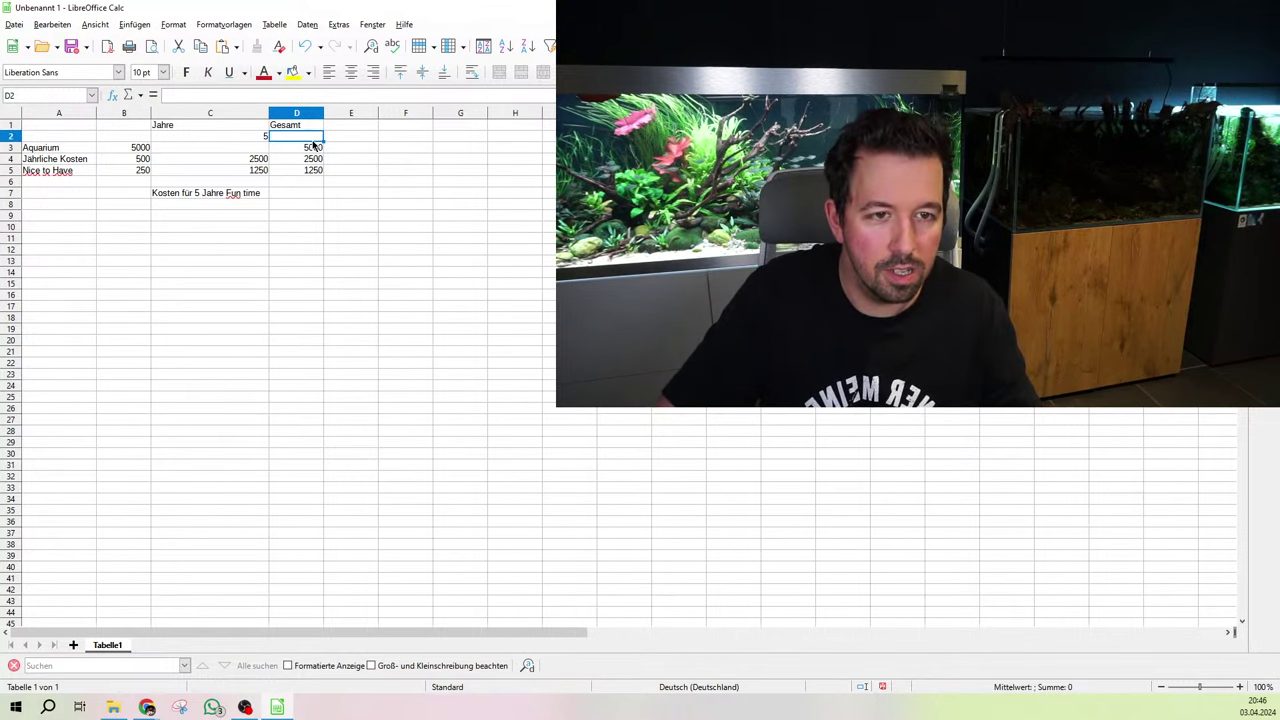
{"action": "left_click", "coordinate": [313, 146]}
{"action": "left_click_drag", "start_coordinate": [323, 152], "coordinate": [322, 188]}
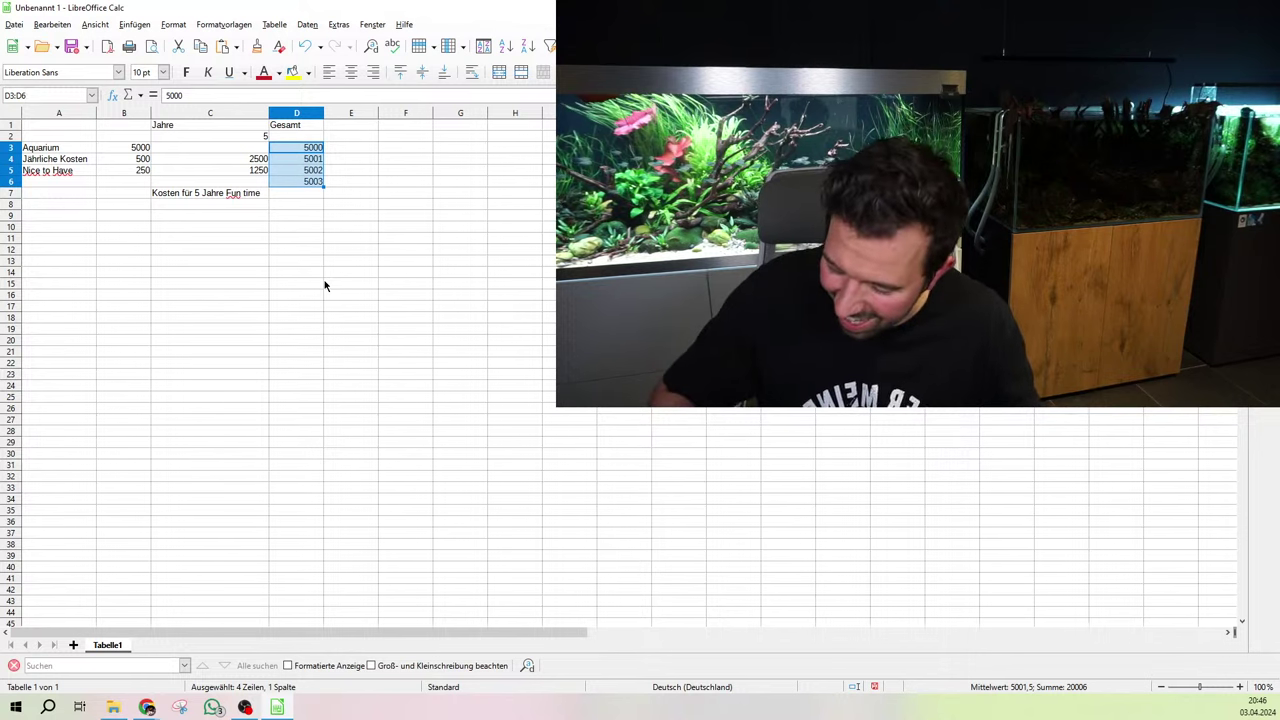
{"action": "key", "text": "ctrl+z"}
{"action": "left_click", "coordinate": [318, 228]}
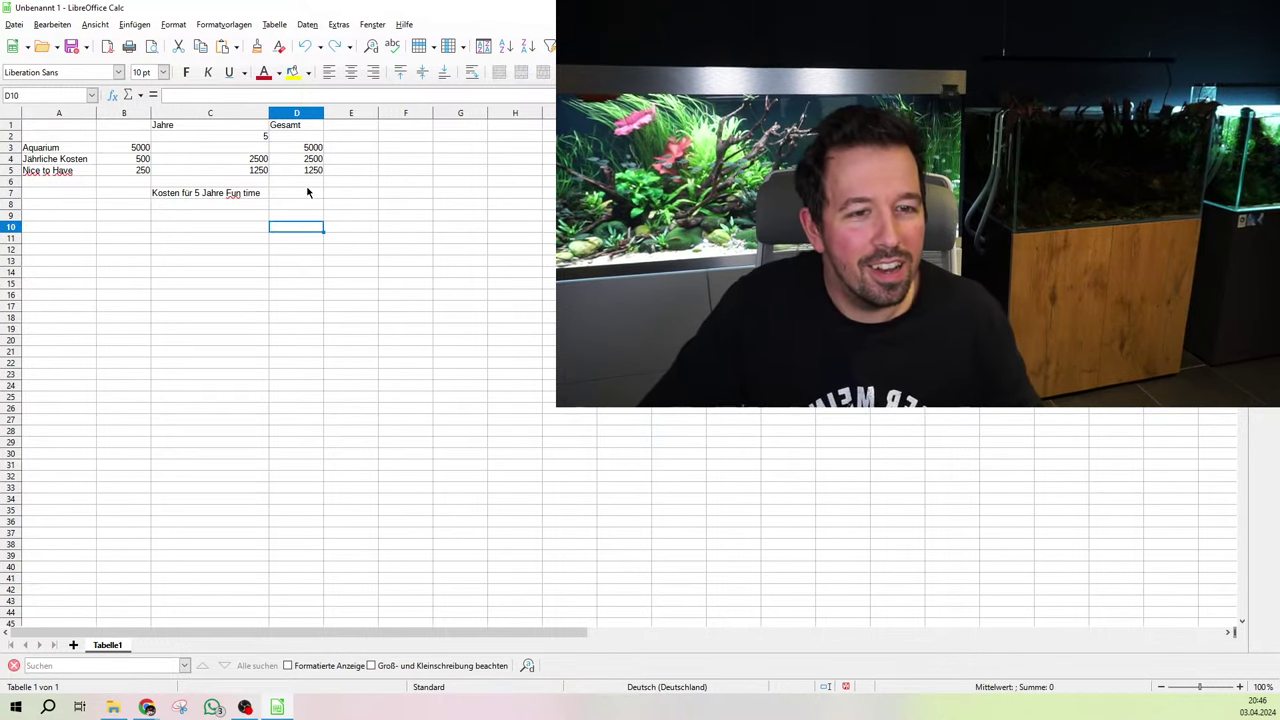
{"action": "left_click", "coordinate": [308, 192]}
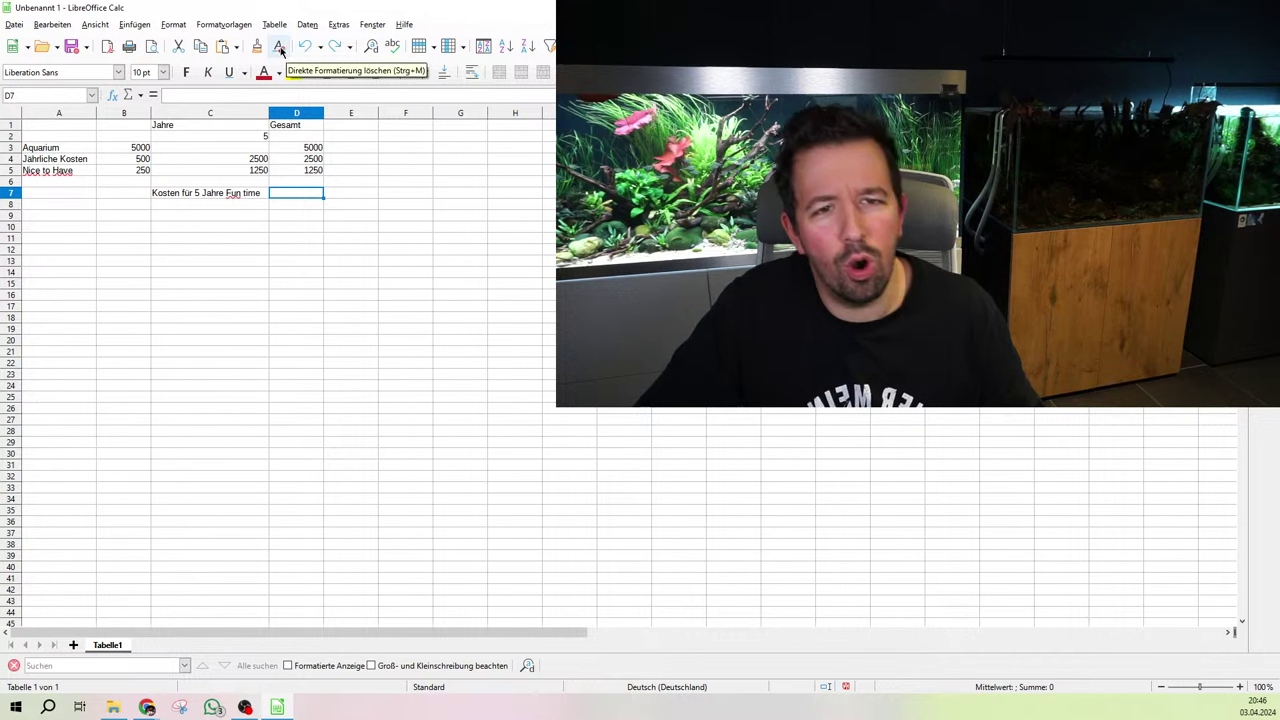
{"action": "left_click", "coordinate": [19, 26]}
{"action": "mouse_move", "coordinate": [52, 27]}
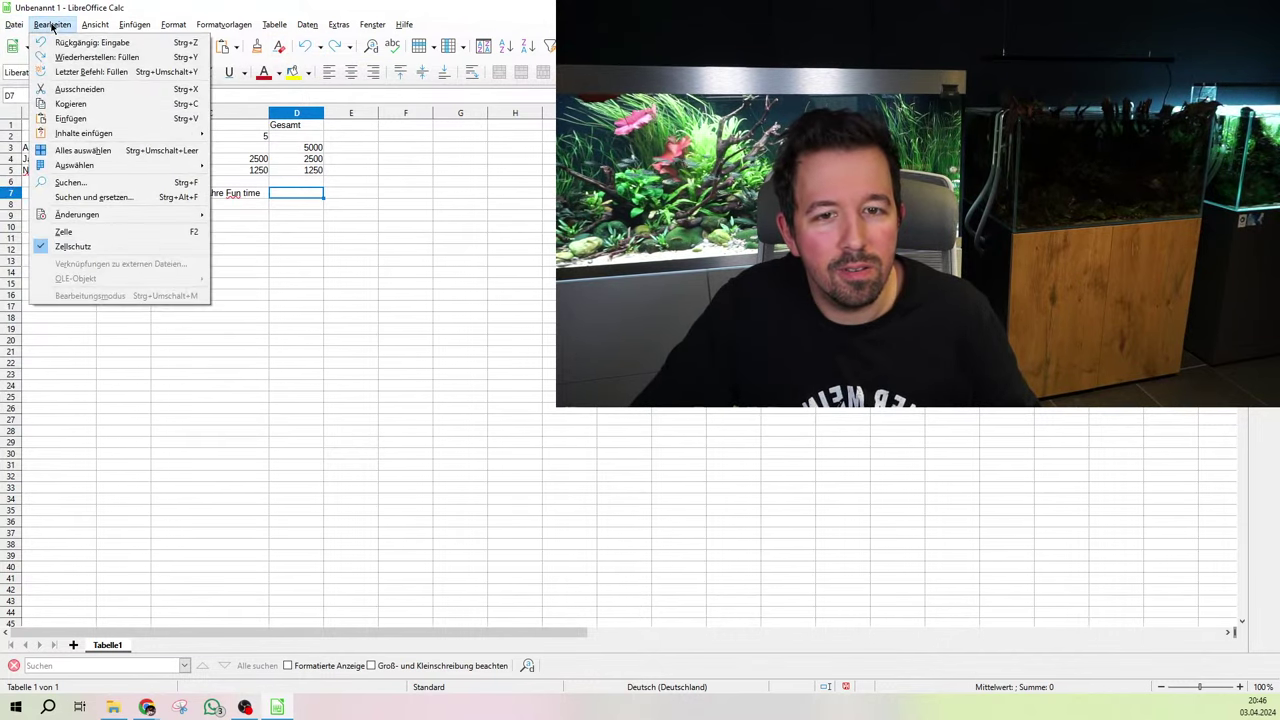
{"action": "left_click", "coordinate": [358, 238]}
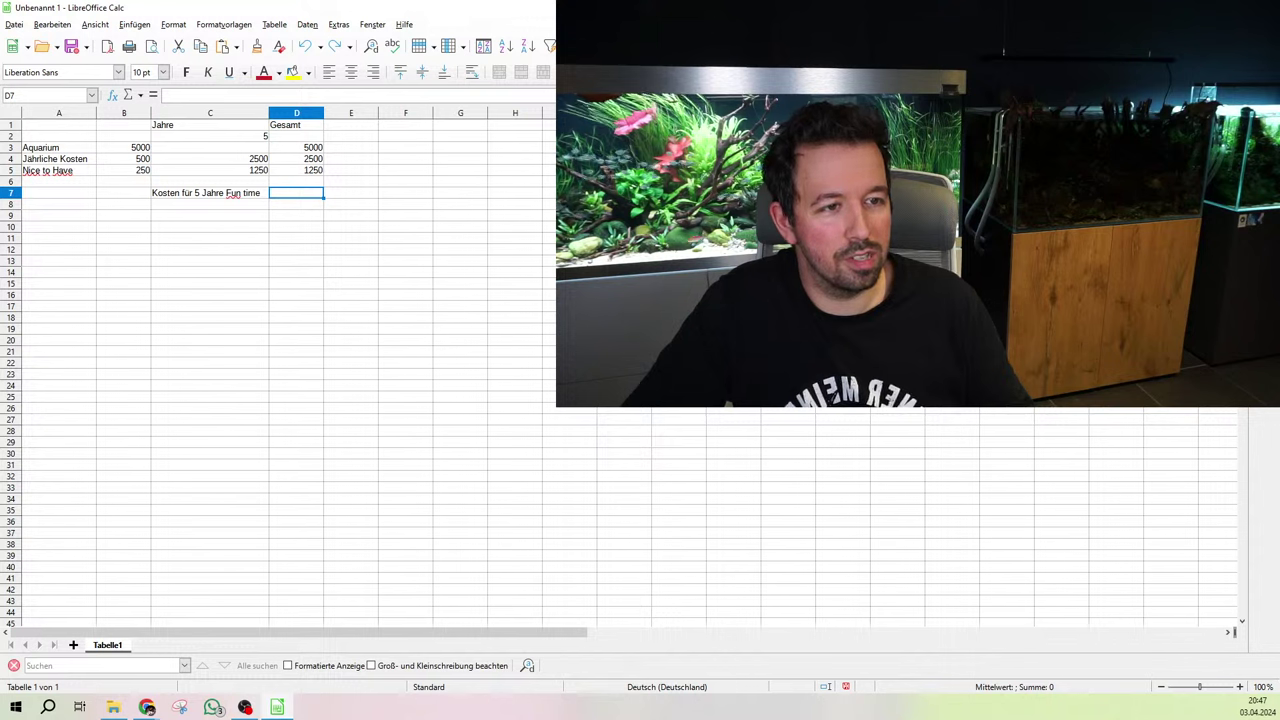
- Format the cost values in B3:D5 as euro currency
{"action": "left_click_drag", "start_coordinate": [138, 148], "coordinate": [320, 173]}
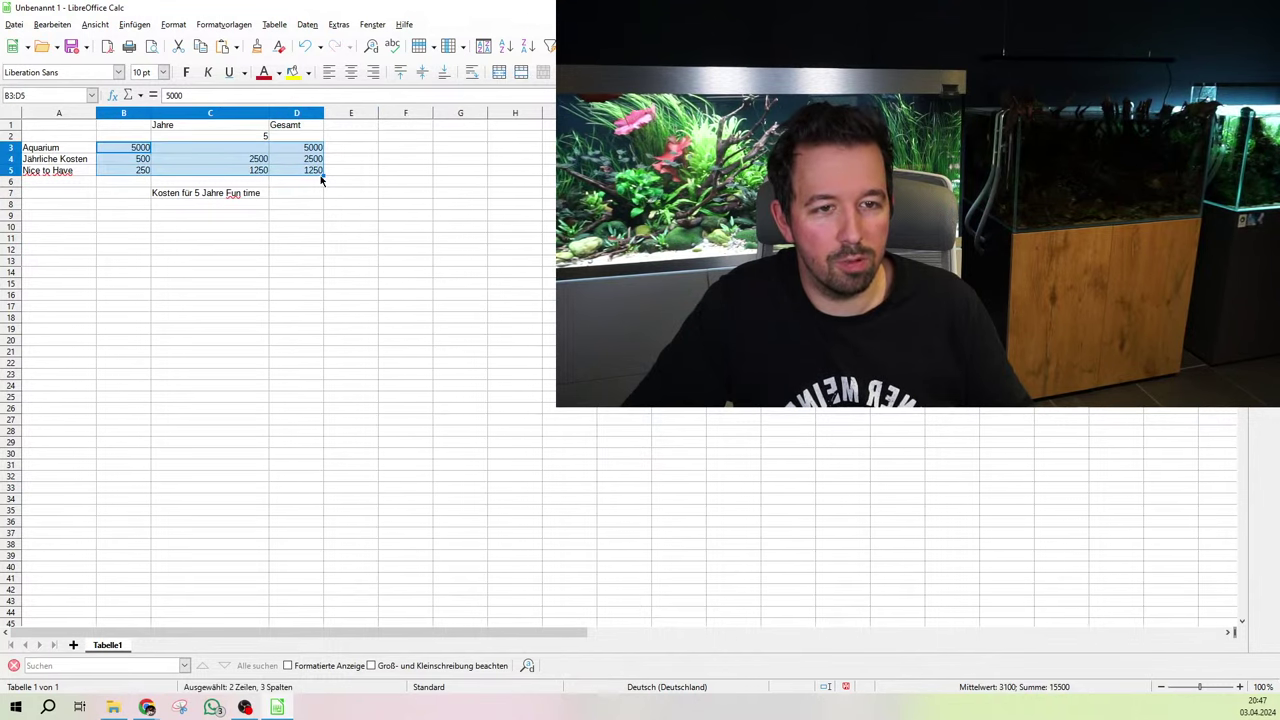
{"action": "key", "text": "ctrl+shift+4"}
{"action": "left_click", "coordinate": [548, 170]}
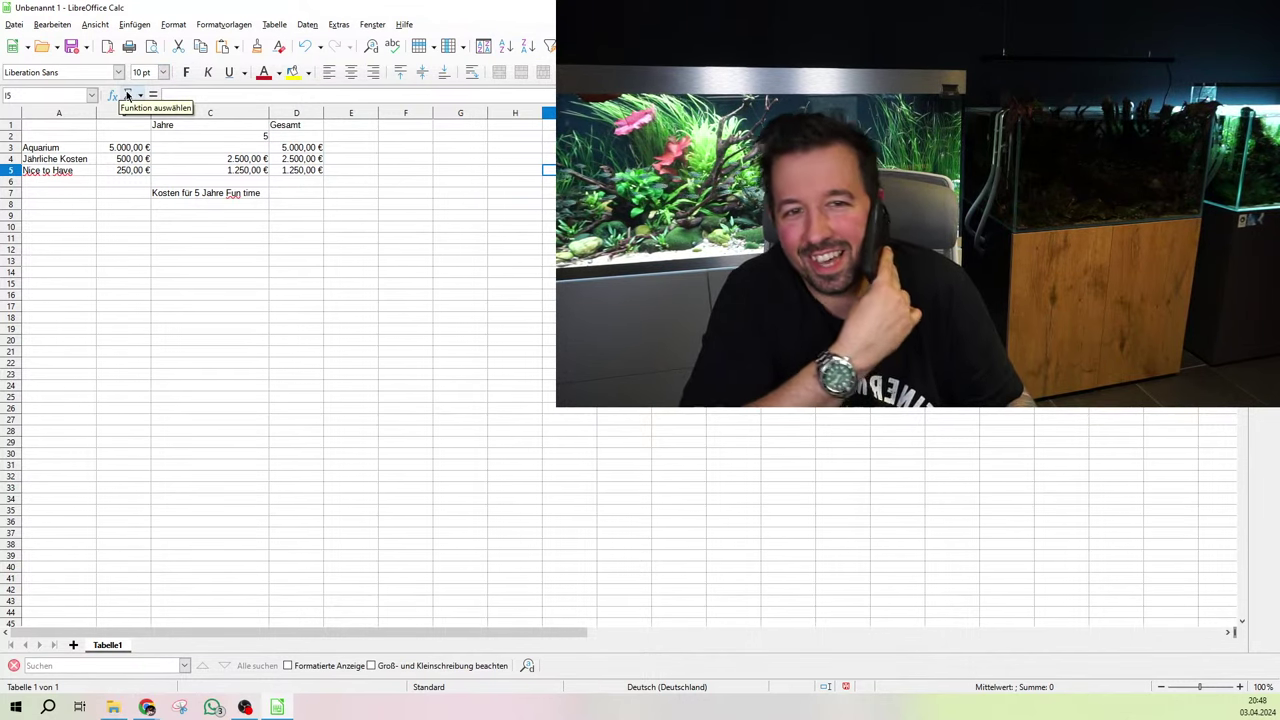
{"action": "left_click", "coordinate": [127, 95]}
{"action": "left_click", "coordinate": [145, 110]}
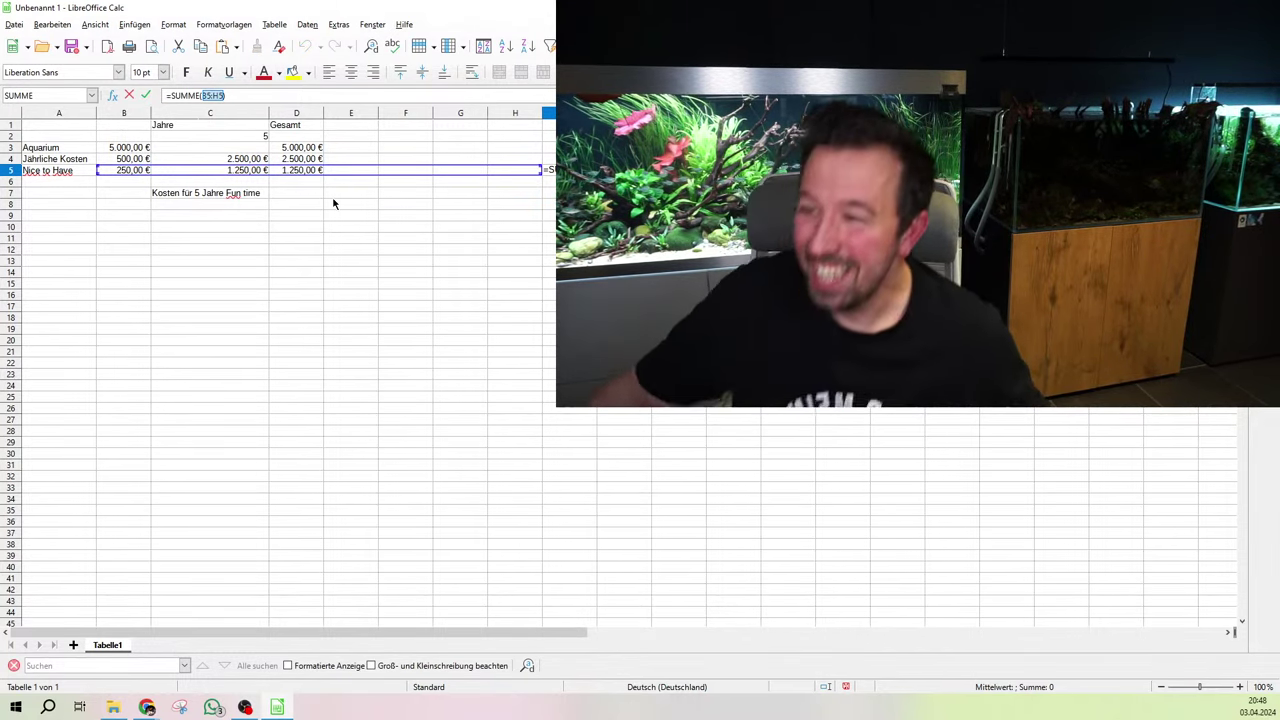
{"action": "key", "text": "BackSpace"}
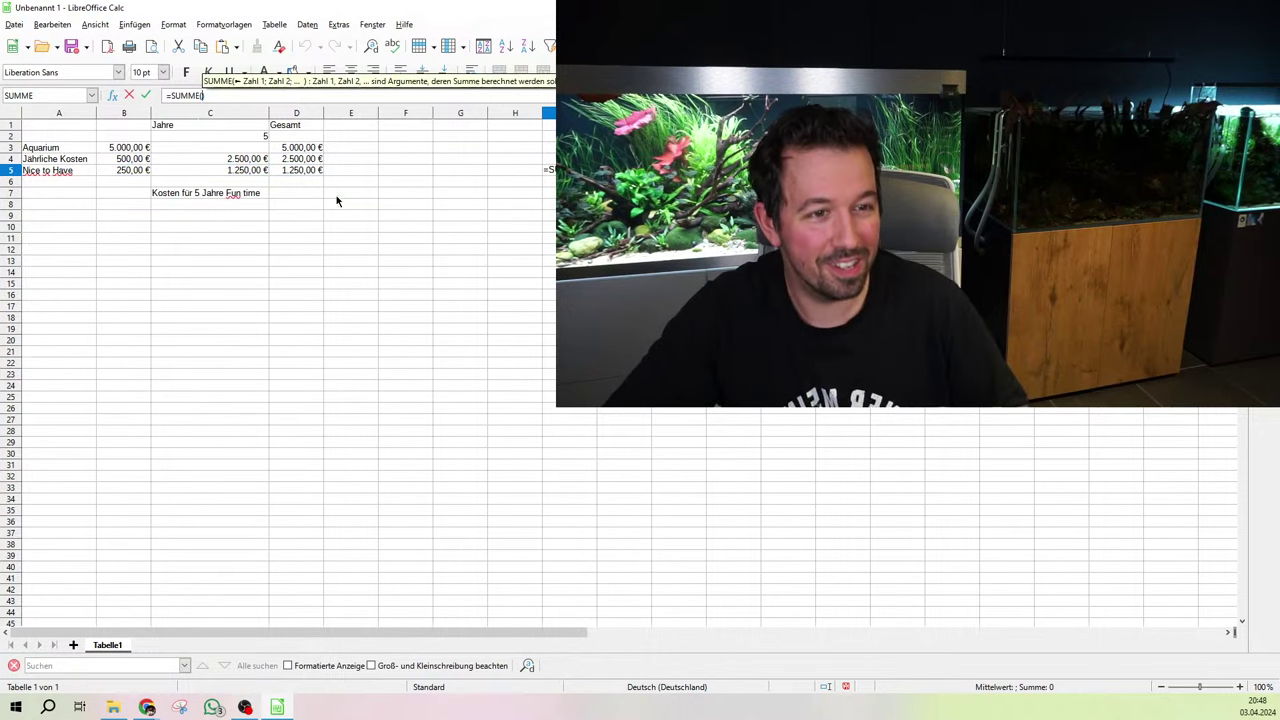
{"action": "key", "text": "BackSpace"}
{"action": "key", "text": "BackSpace"}
{"action": "key", "text": "BackSpace"}
{"action": "key", "text": "BackSpace"}
{"action": "key", "text": "BackSpace"}
{"action": "key", "text": "BackSpace"}
{"action": "key", "text": "BackSpace"}
{"action": "key", "text": "BackSpace"}
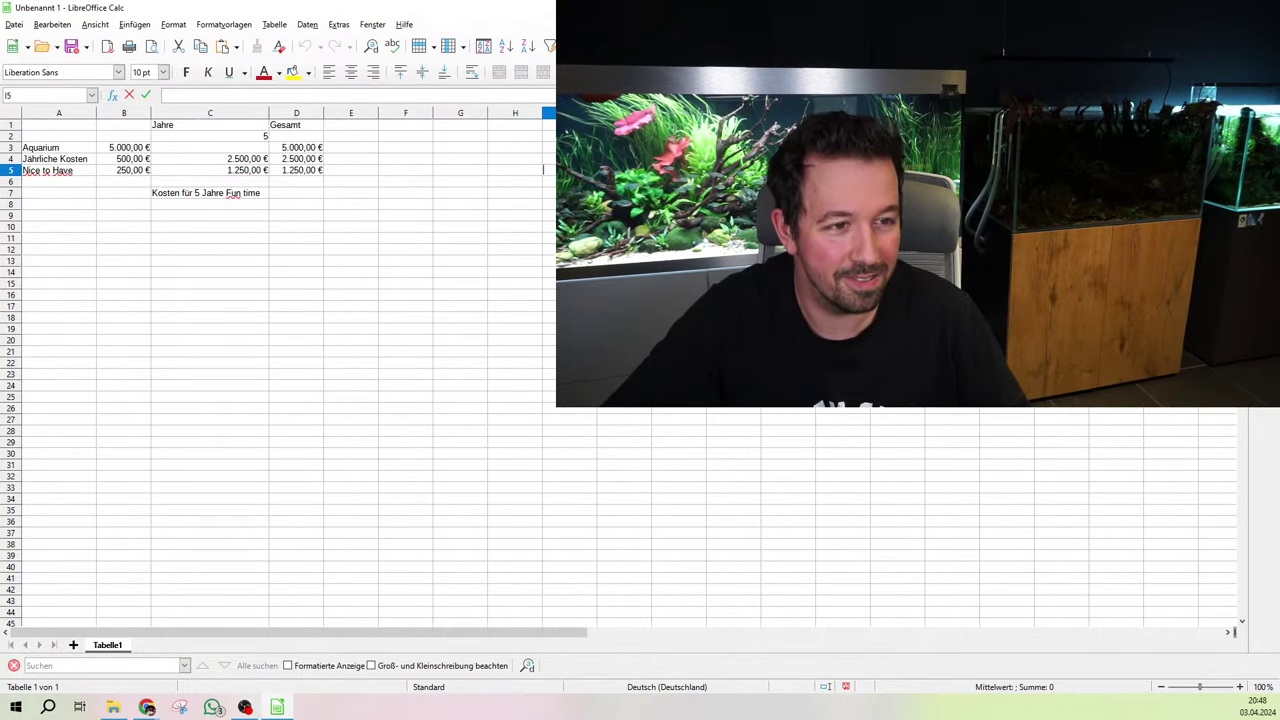
- Total the Gesamt column in D7 with the Summe function
{"action": "left_click", "coordinate": [297, 192]}
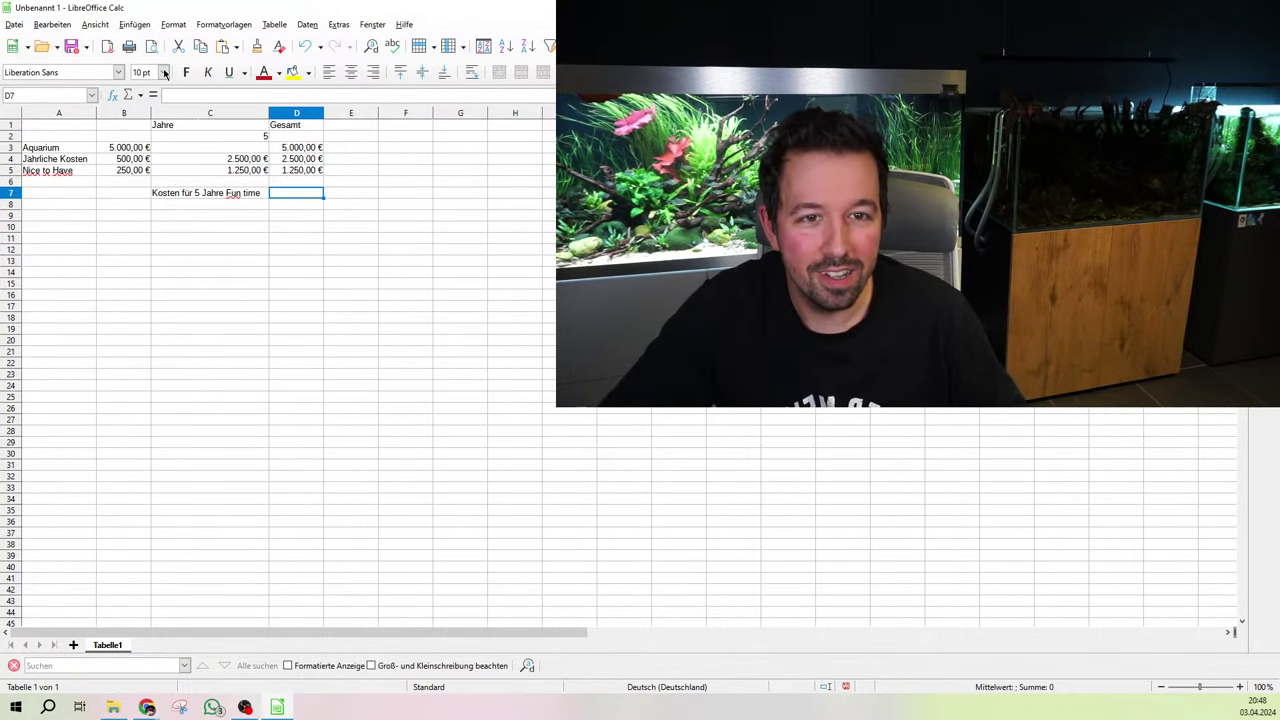
{"action": "left_click", "coordinate": [128, 95]}
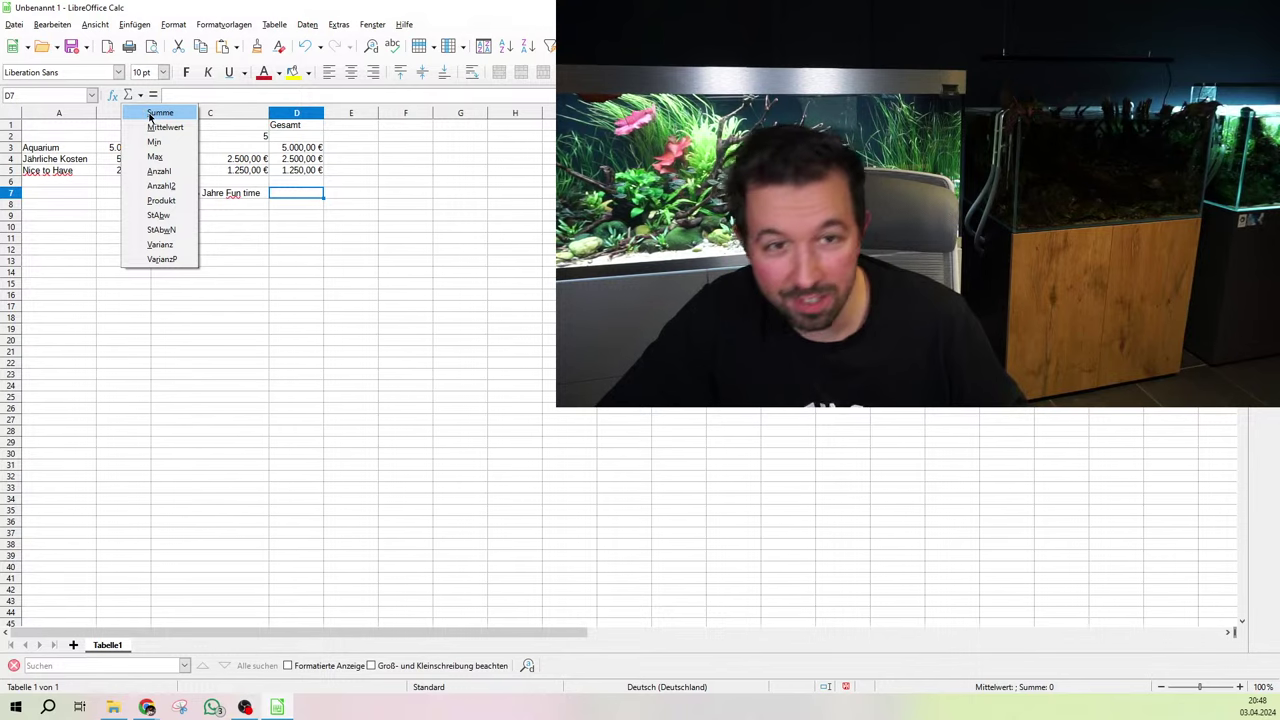
{"action": "left_click", "coordinate": [150, 117]}
{"action": "key", "text": "Return"}
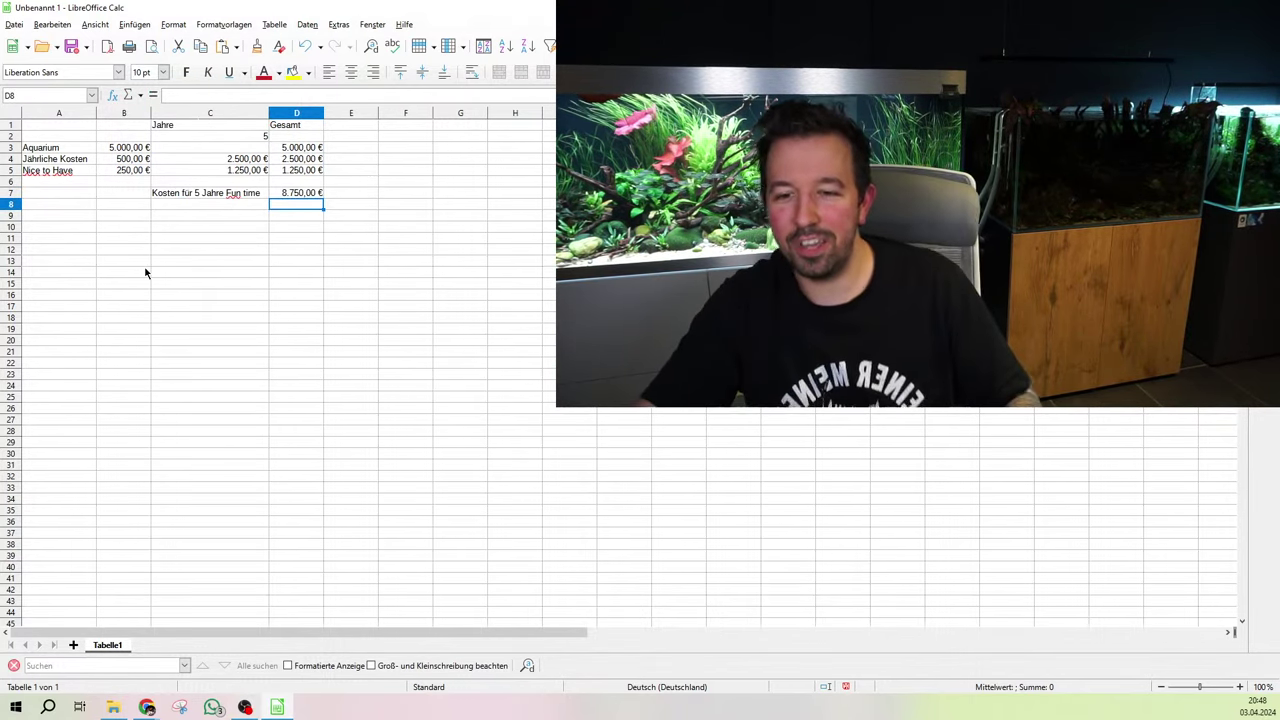
{"action": "left_click", "coordinate": [264, 307]}
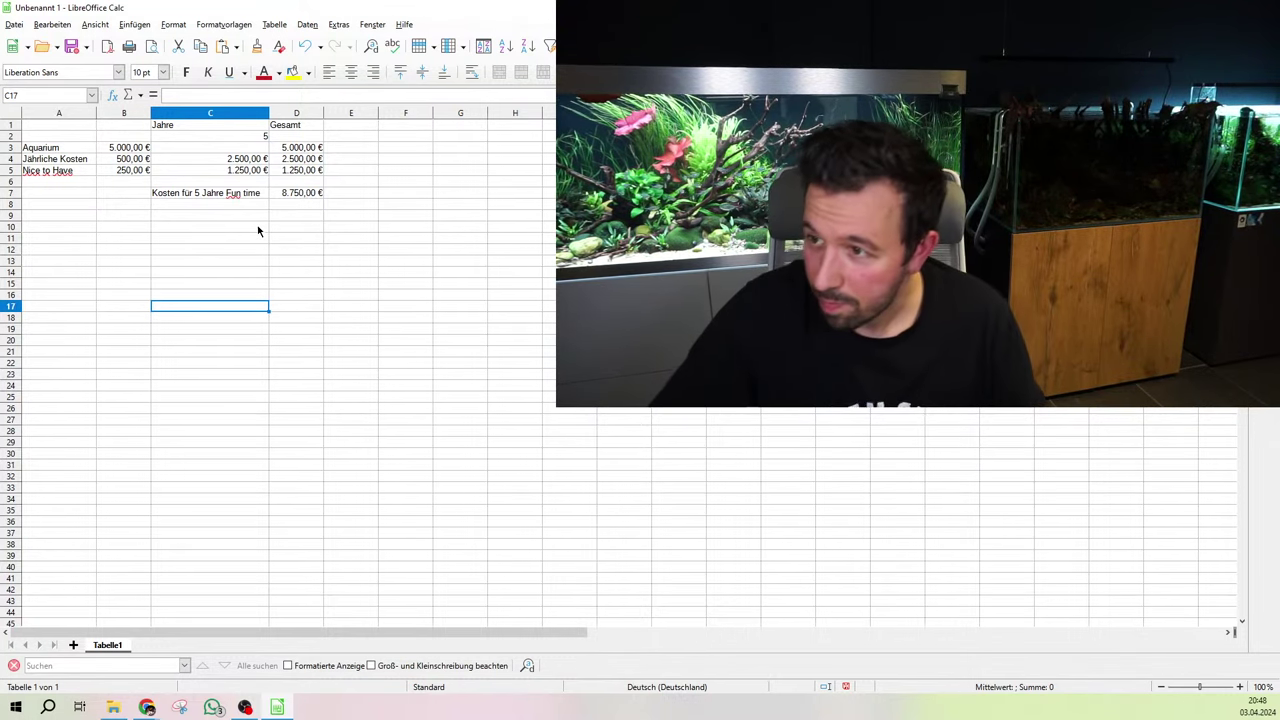
{"action": "left_click", "coordinate": [174, 228]}
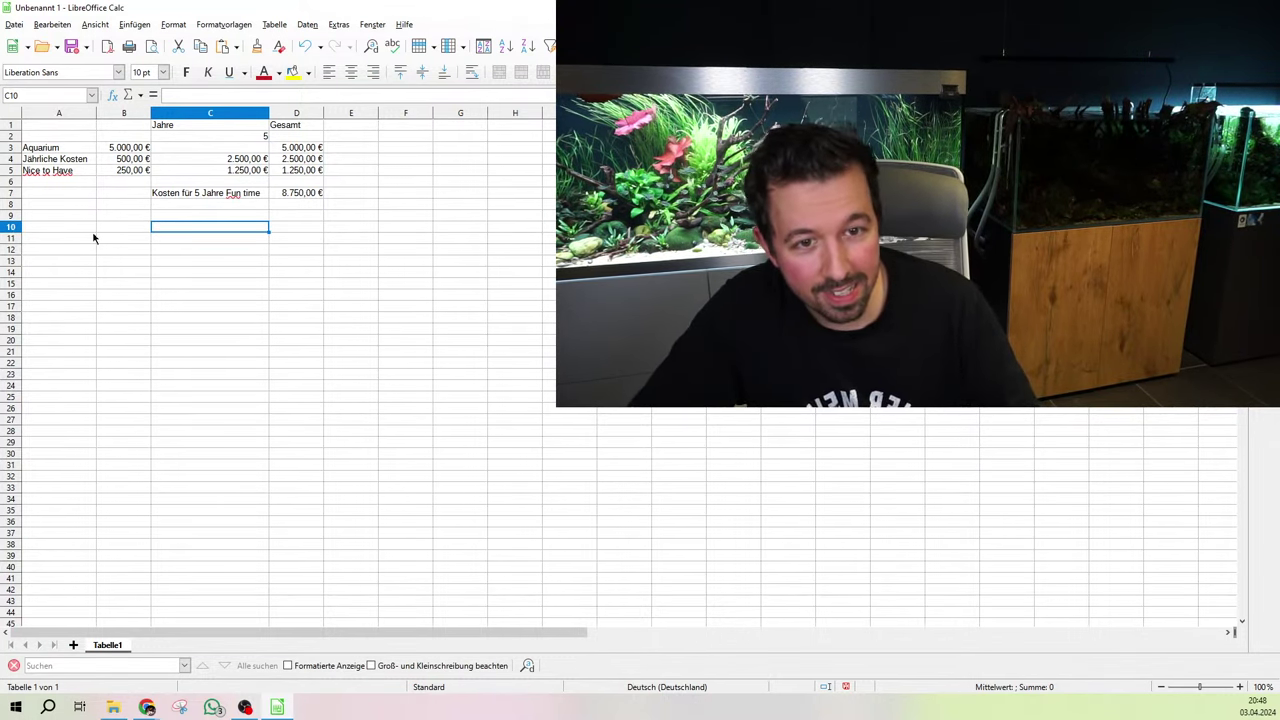
{"action": "left_click", "coordinate": [71, 240]}
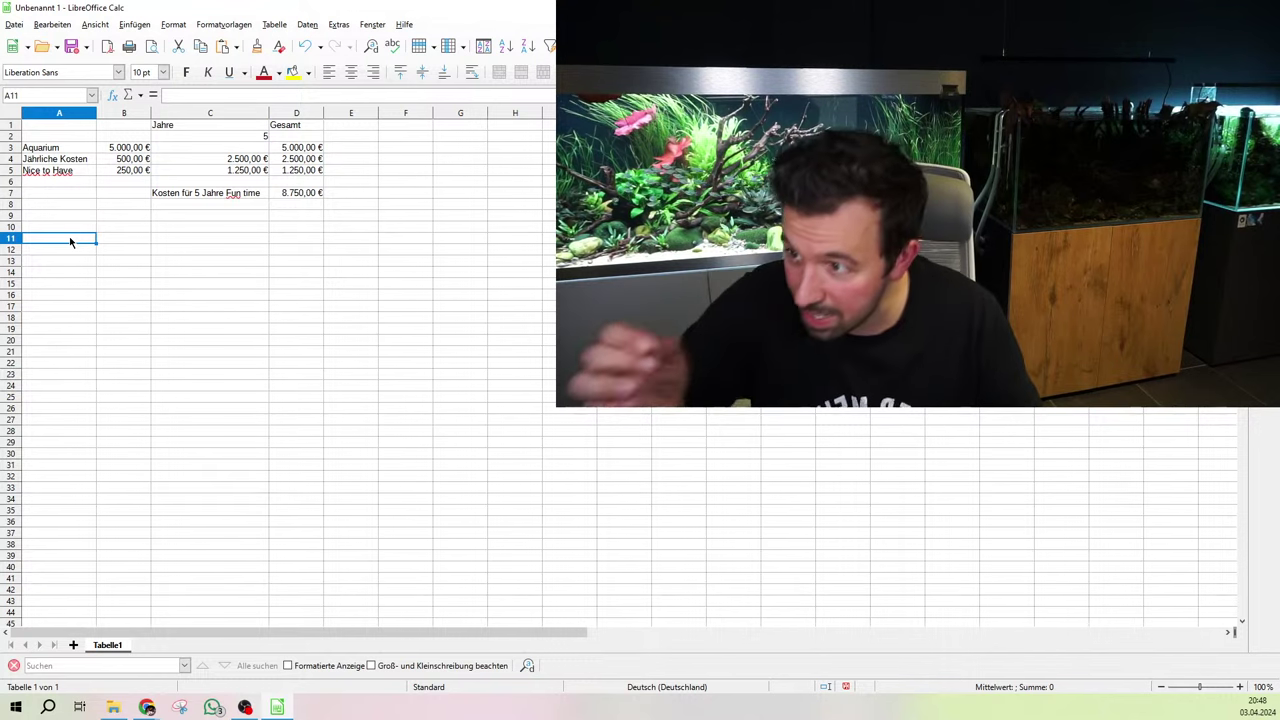
- Label cell C8 below the five-year cost label as "Kosten Je Jahr"
{"action": "left_click", "coordinate": [163, 205]}
{"action": "type", "text": "Koste"}
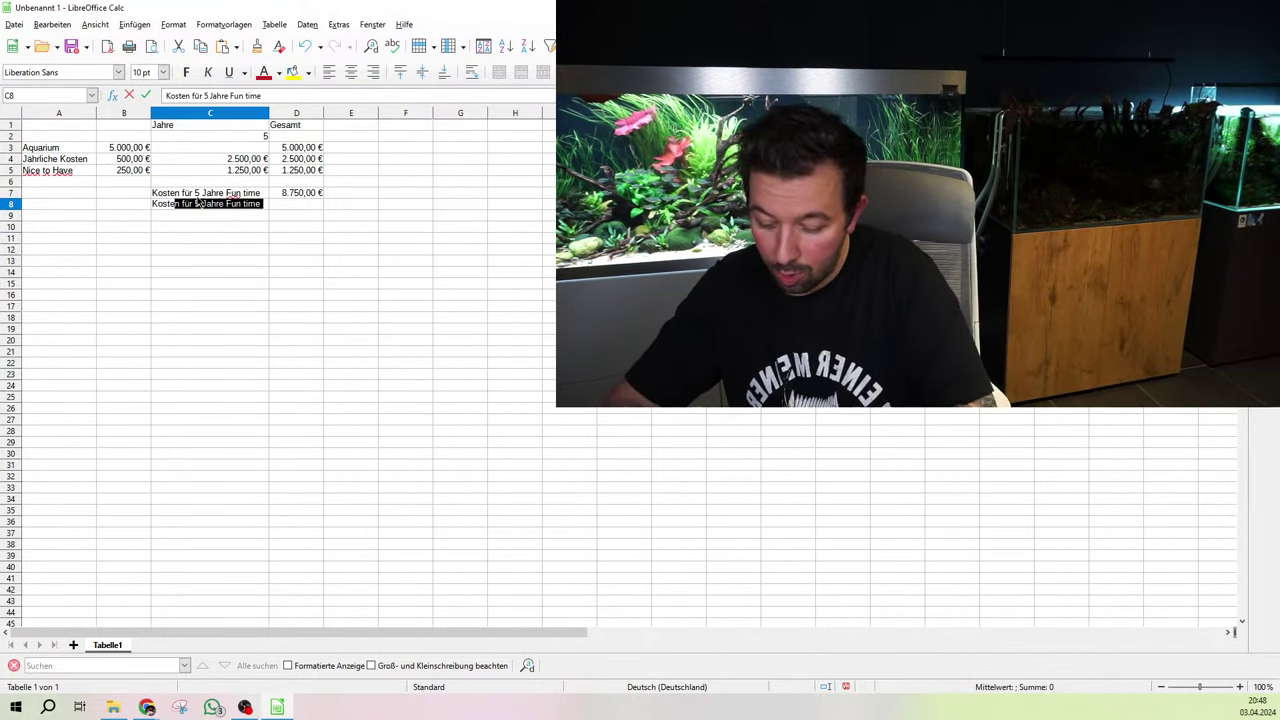
{"action": "type", "text": "n Je "}
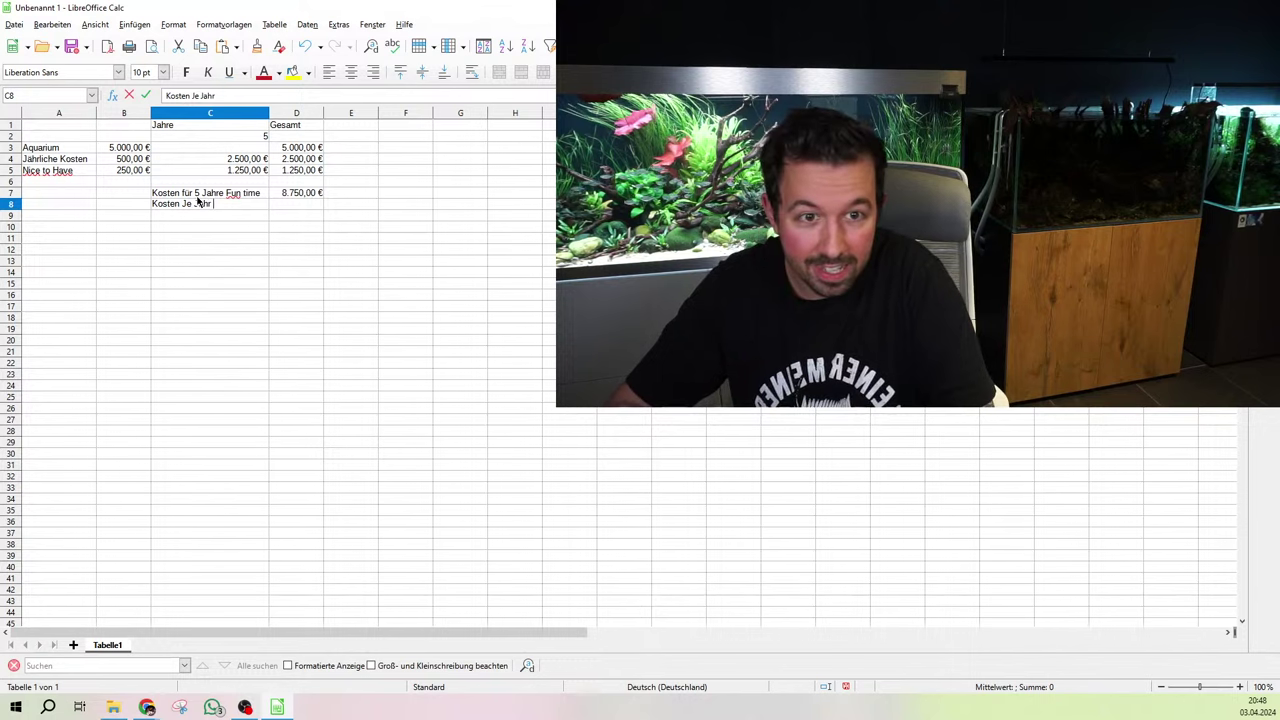
{"action": "type", "text": "Jahr"}
{"action": "left_click", "coordinate": [283, 216]}
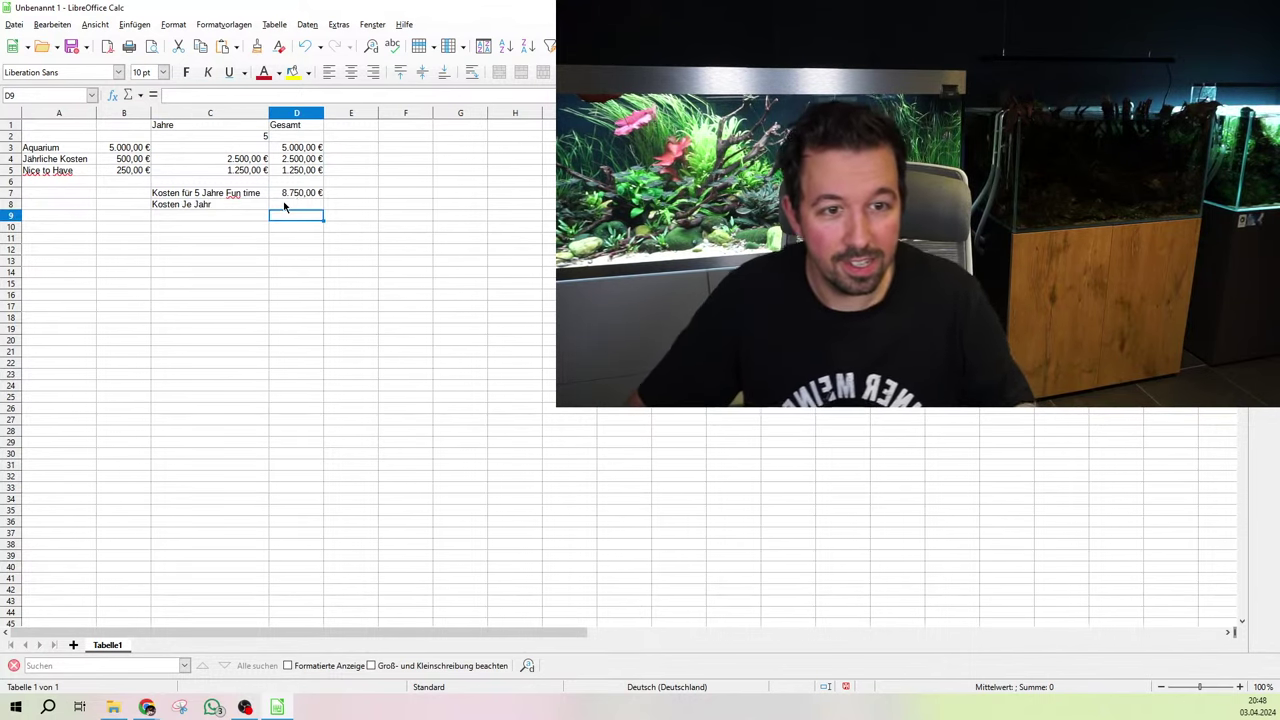
- Try to divide the five-year total by the years in D8 with the formula =D7:C2, and clear the cell
{"action": "left_click", "coordinate": [285, 205]}
{"action": "type", "text": "="}
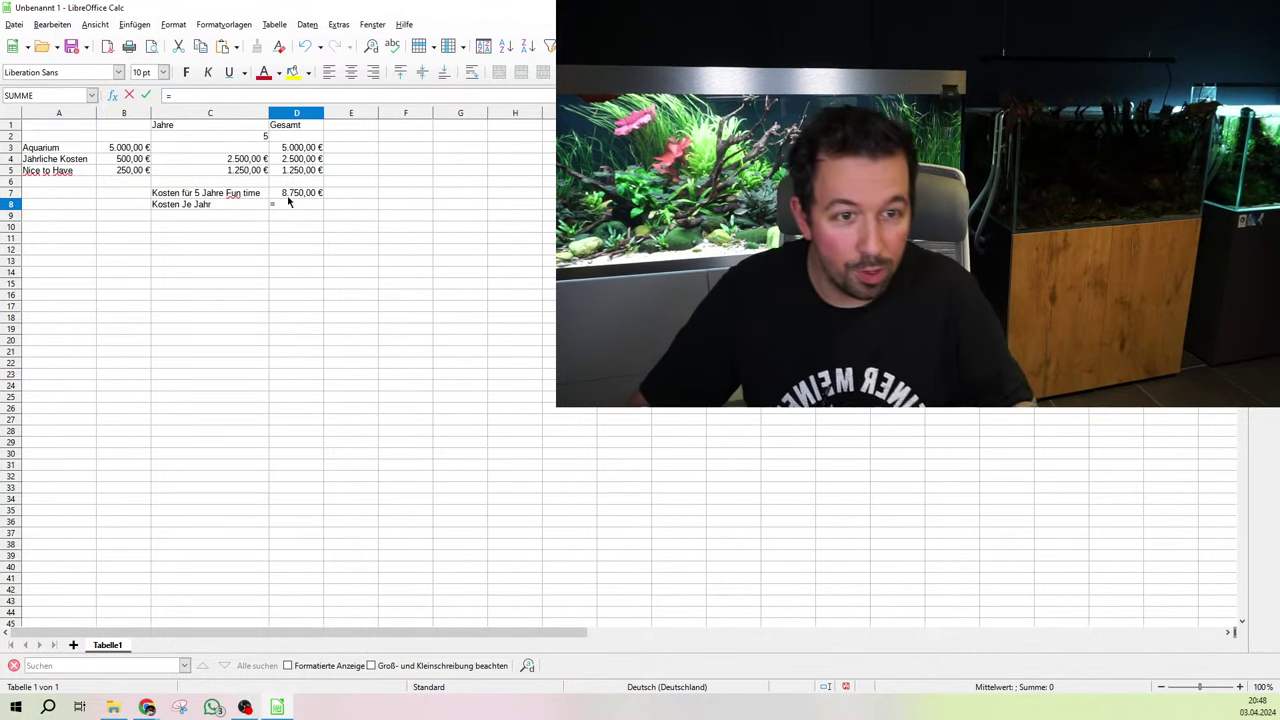
{"action": "left_click", "coordinate": [292, 195]}
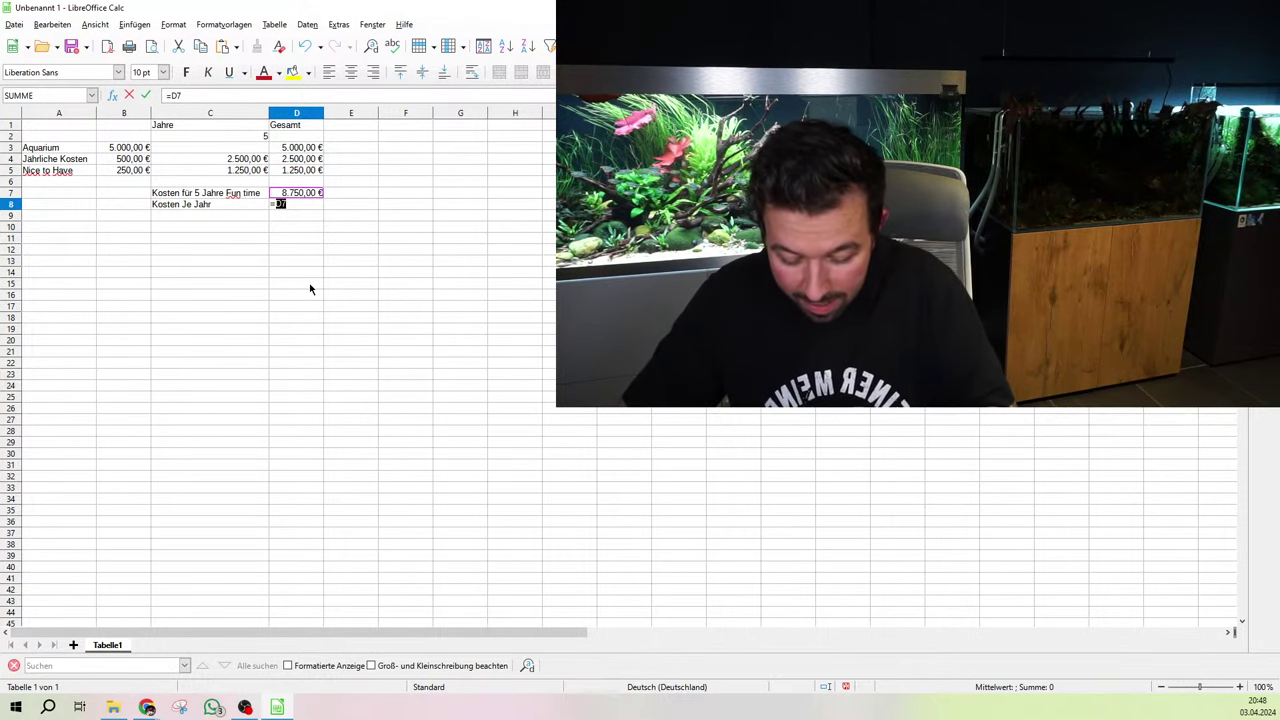
{"action": "type", "text": "/"}
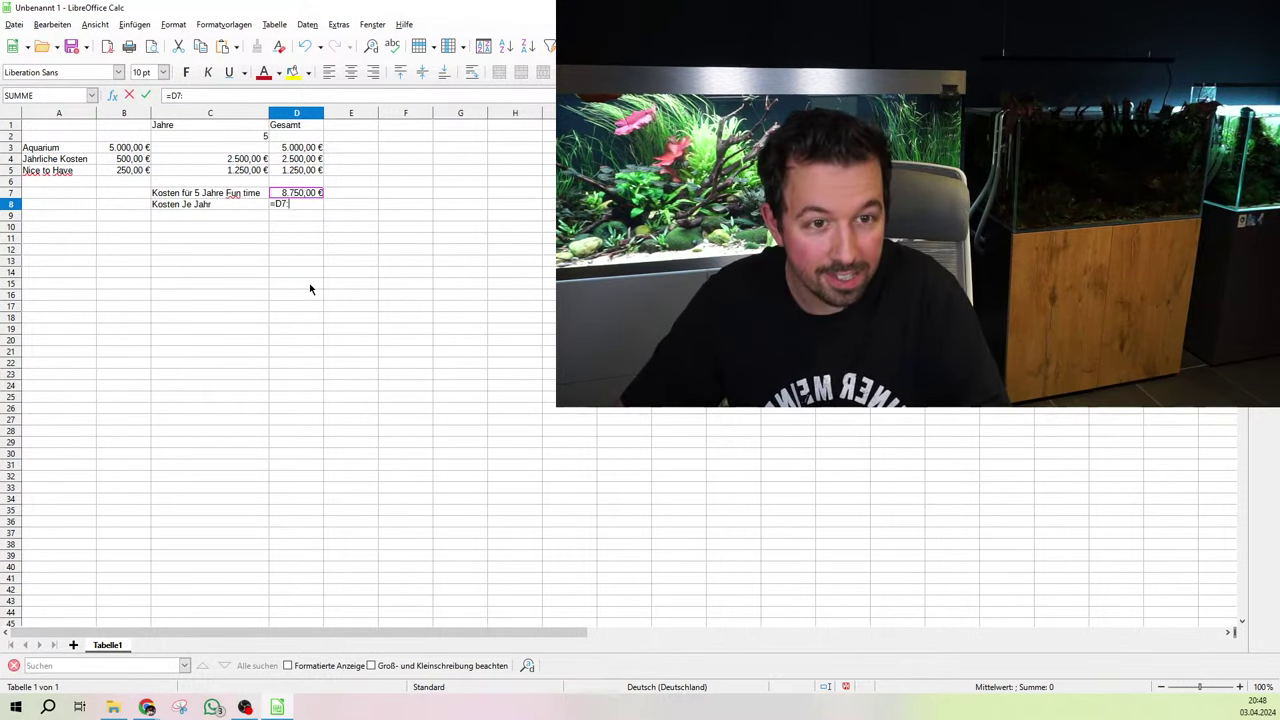
{"action": "left_click", "coordinate": [265, 138]}
{"action": "key", "text": "Return"}
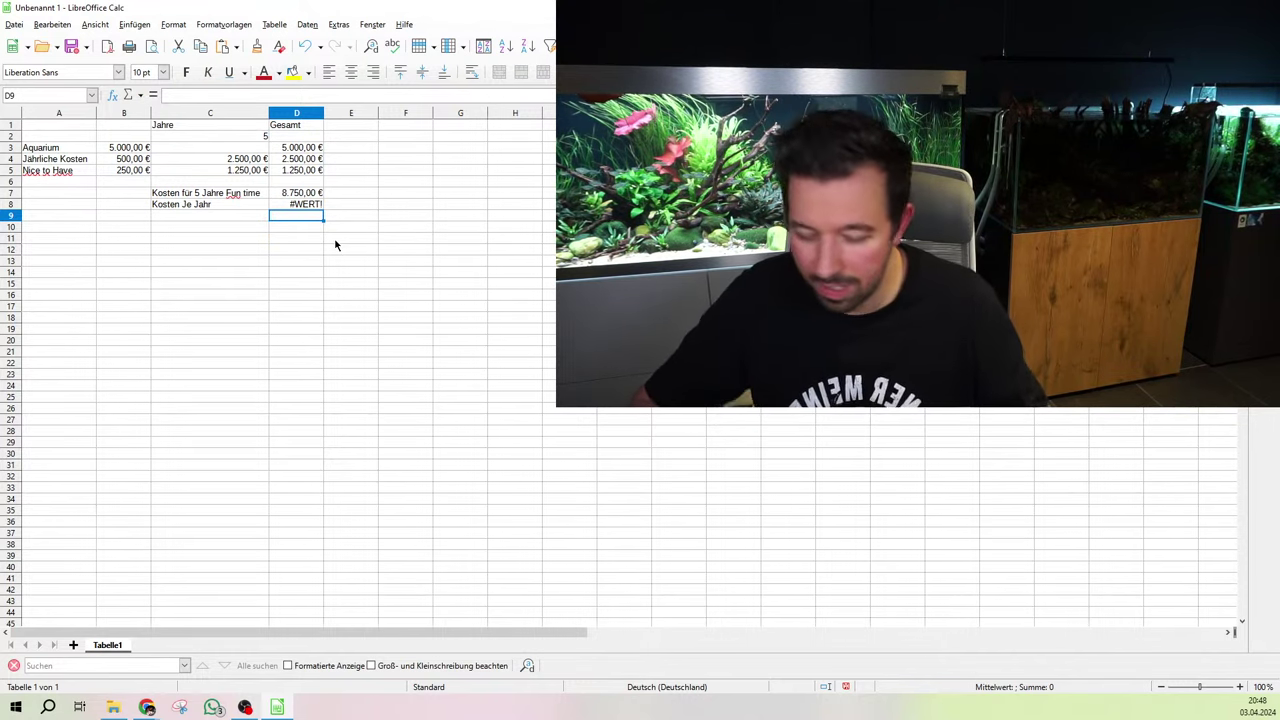
{"action": "key", "text": "Up"}
{"action": "key", "text": "Delete"}
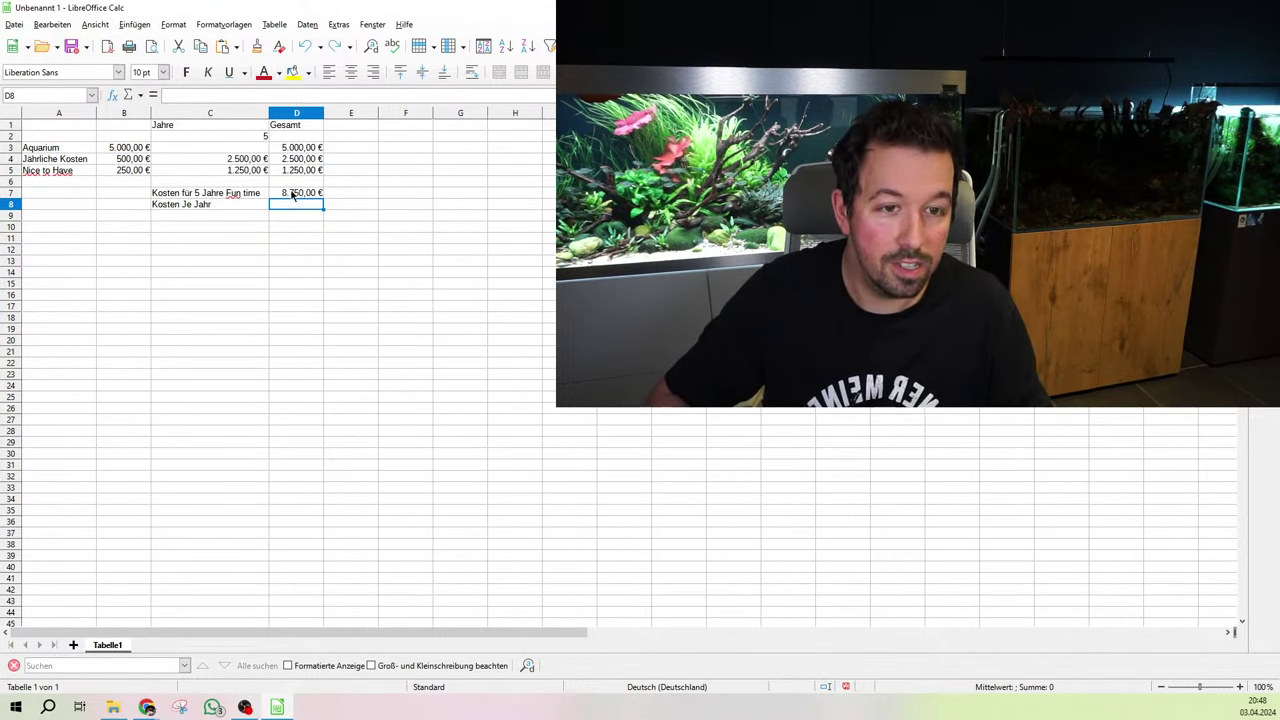
- Try the yearly cost formula =D7:C2 in D8 once more
{"action": "type", "text": "="}
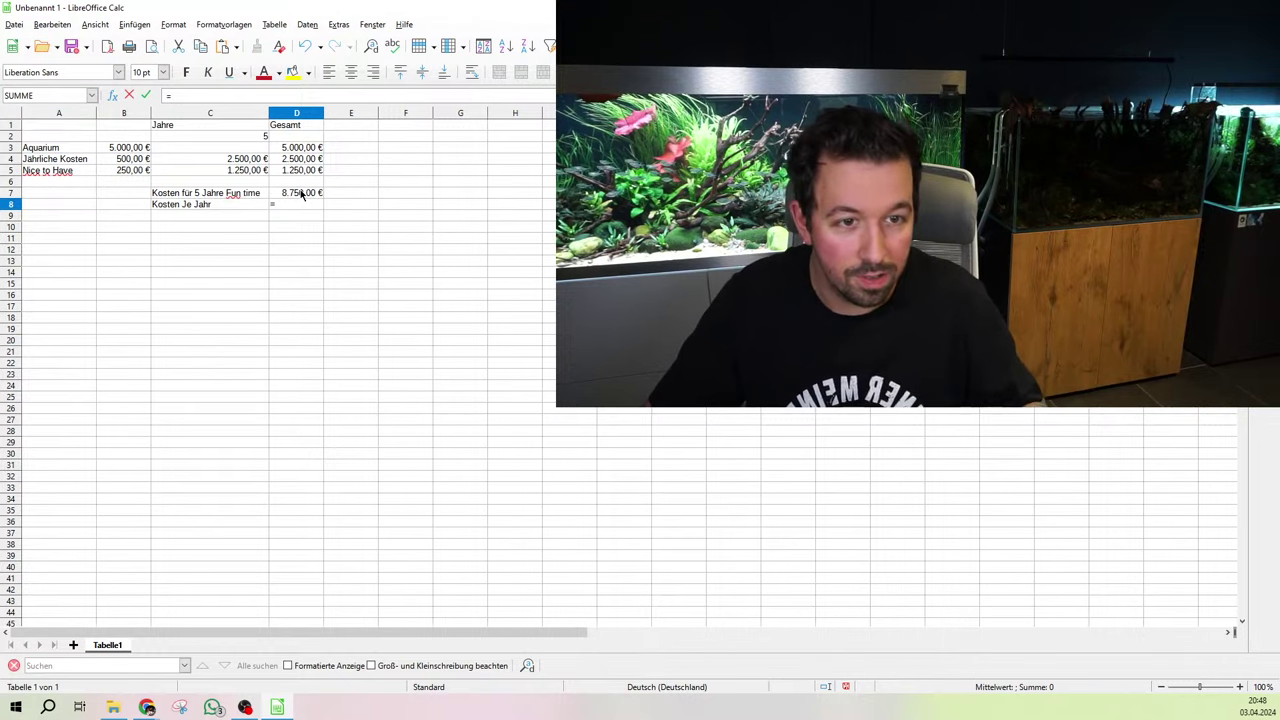
{"action": "left_click", "coordinate": [298, 193]}
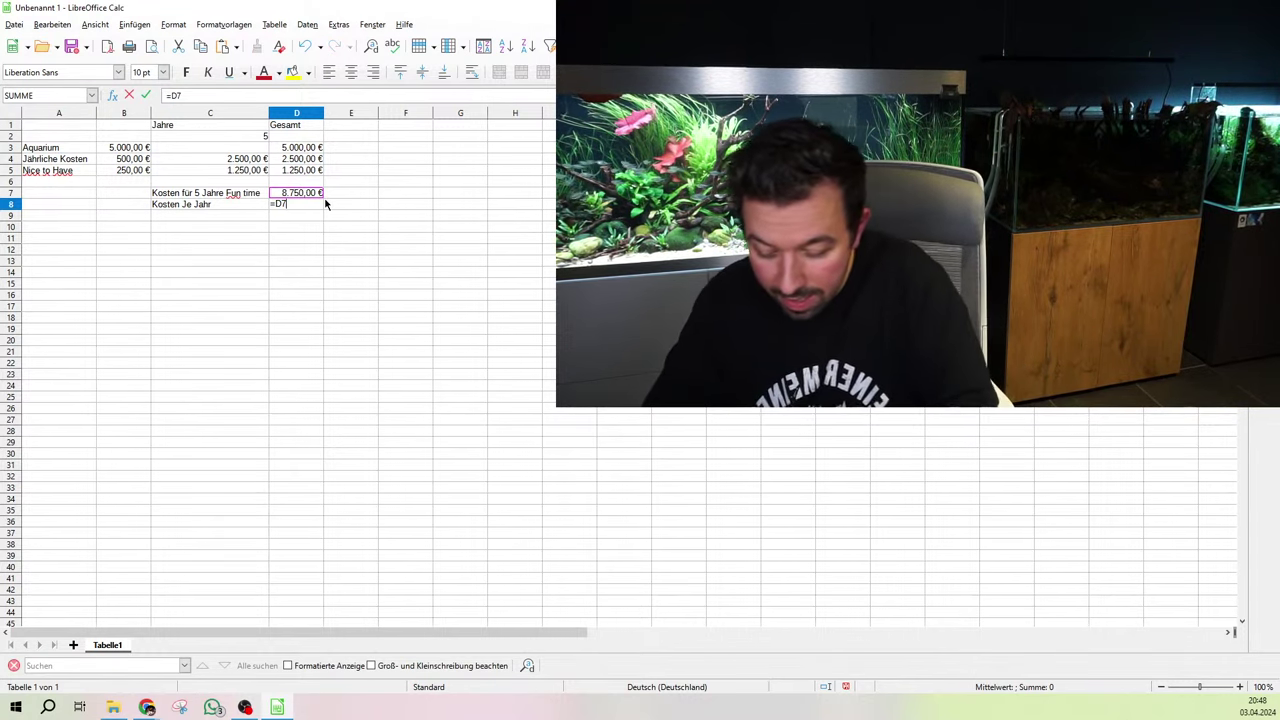
{"action": "type", "text": "/"}
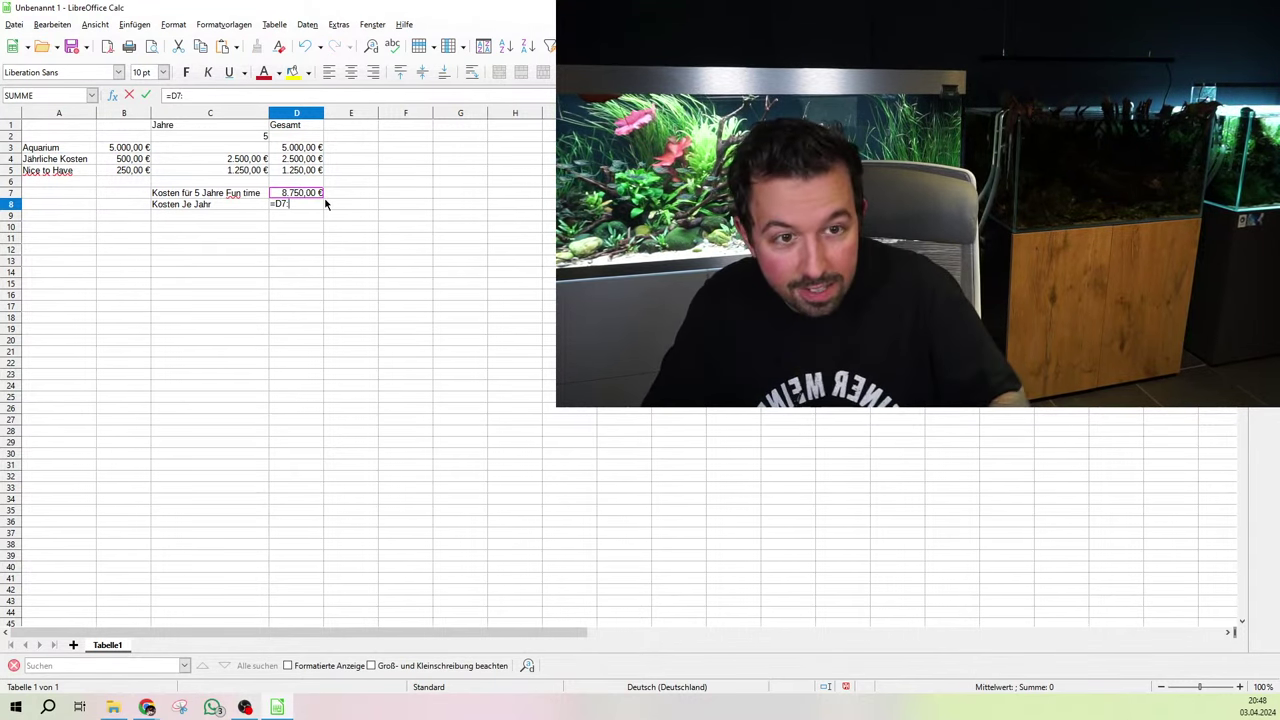
{"action": "left_click", "coordinate": [242, 134]}
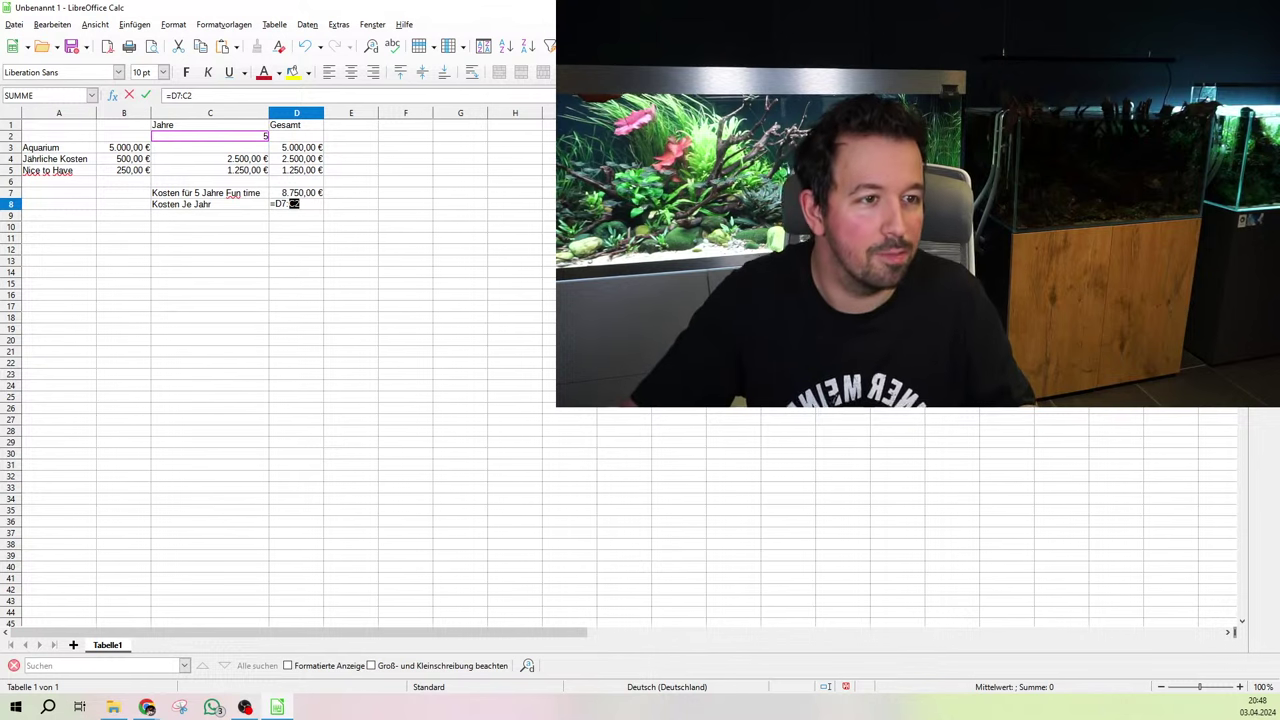
{"action": "key", "text": "Return"}
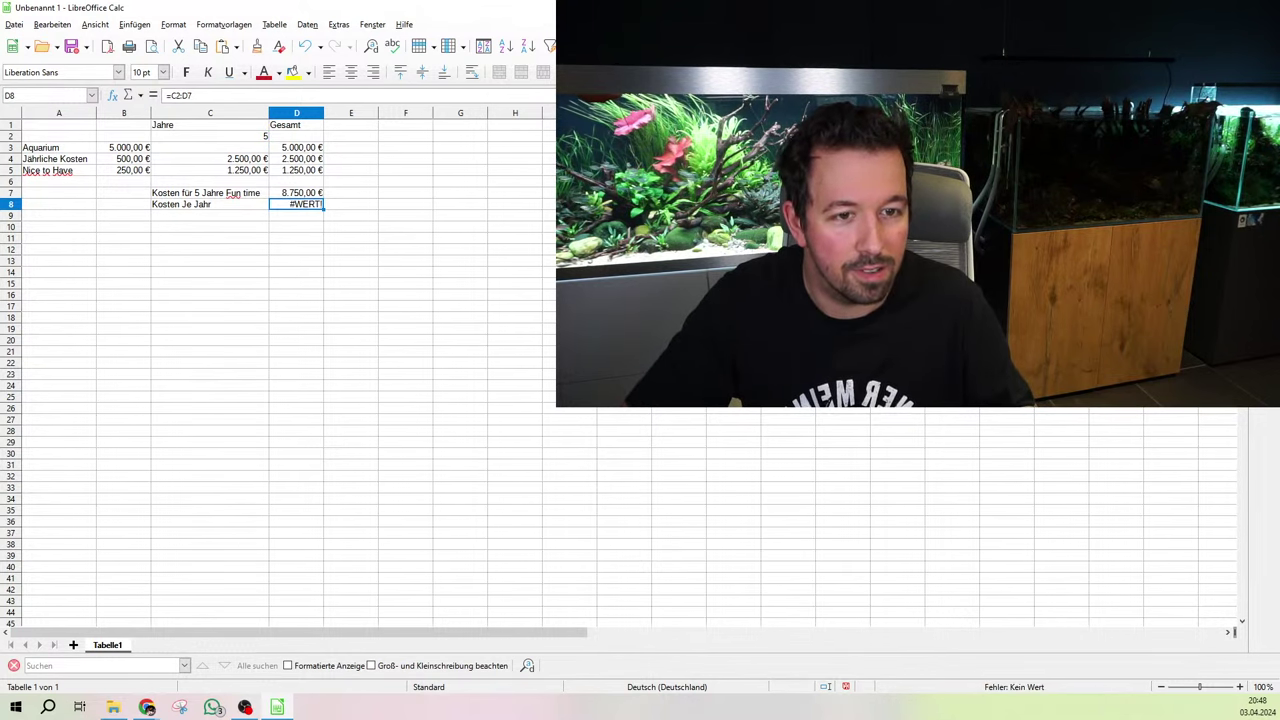
- Try formatting the Jahre value in C2 as euro currency, and check the formula in D8
{"action": "left_click", "coordinate": [227, 137]}
{"action": "key", "text": "ctrl+shift+4"}
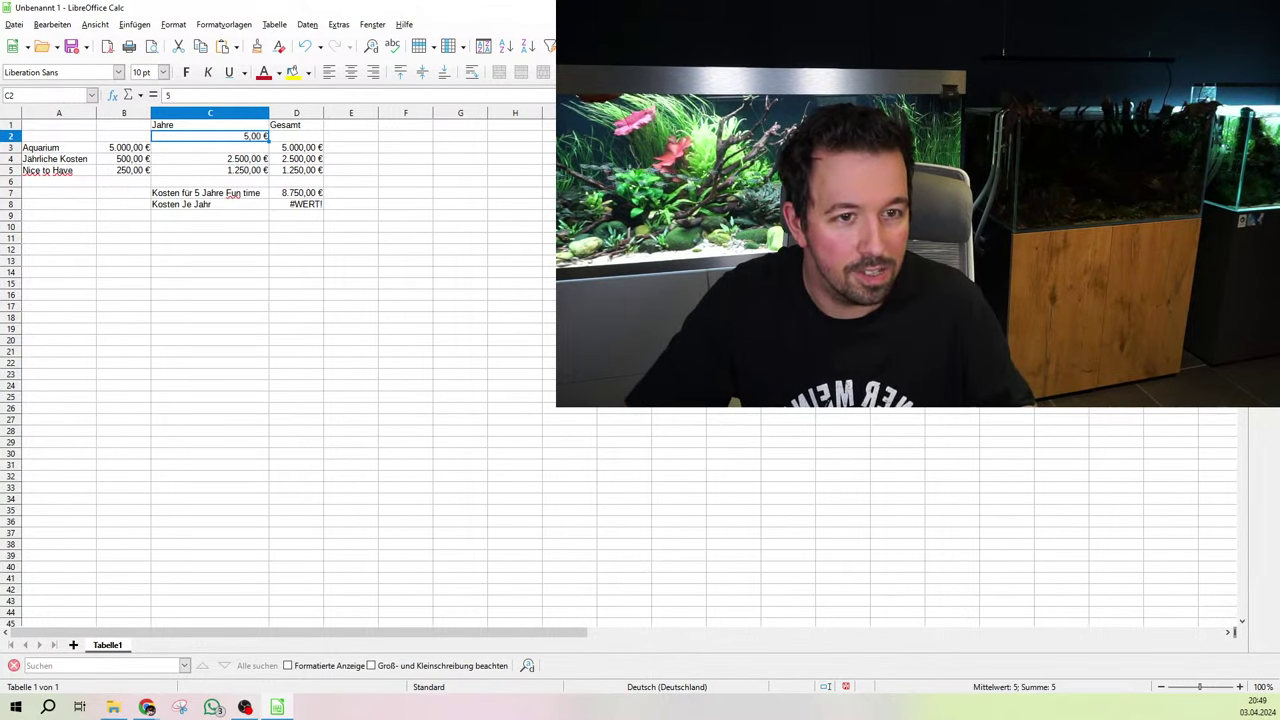
{"action": "left_click", "coordinate": [372, 185]}
{"action": "left_click", "coordinate": [314, 204]}
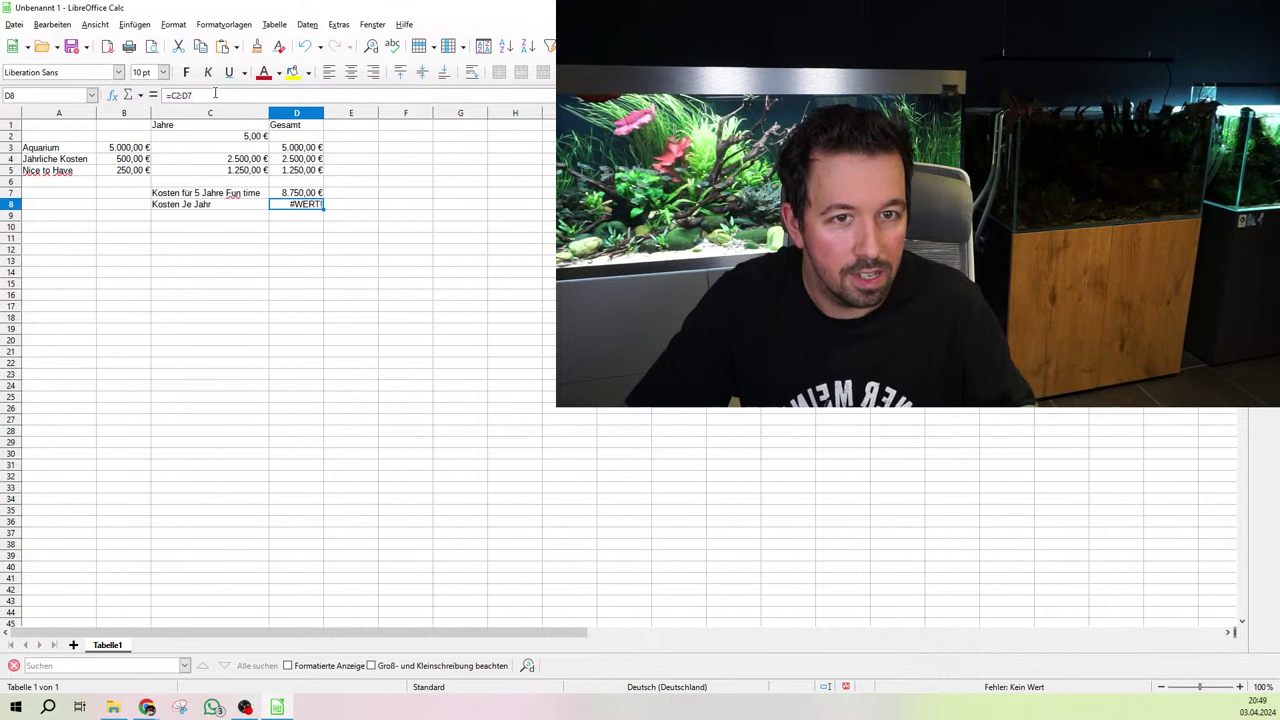
{"action": "left_click", "coordinate": [214, 93]}
{"action": "key", "text": "Escape"}
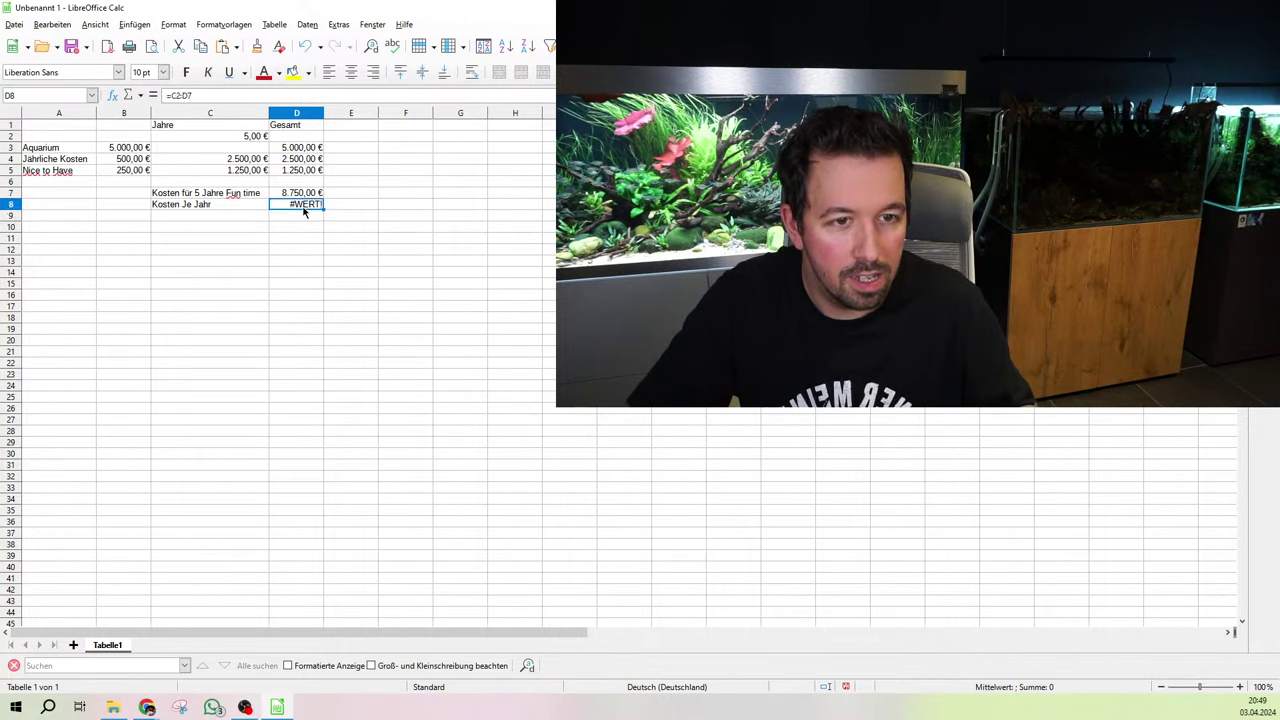
- Try the standard number format on the Jahre value in C2, undo it, and check the formulas in D7 and D8
{"action": "left_click", "coordinate": [252, 148]}
{"action": "left_click", "coordinate": [256, 136]}
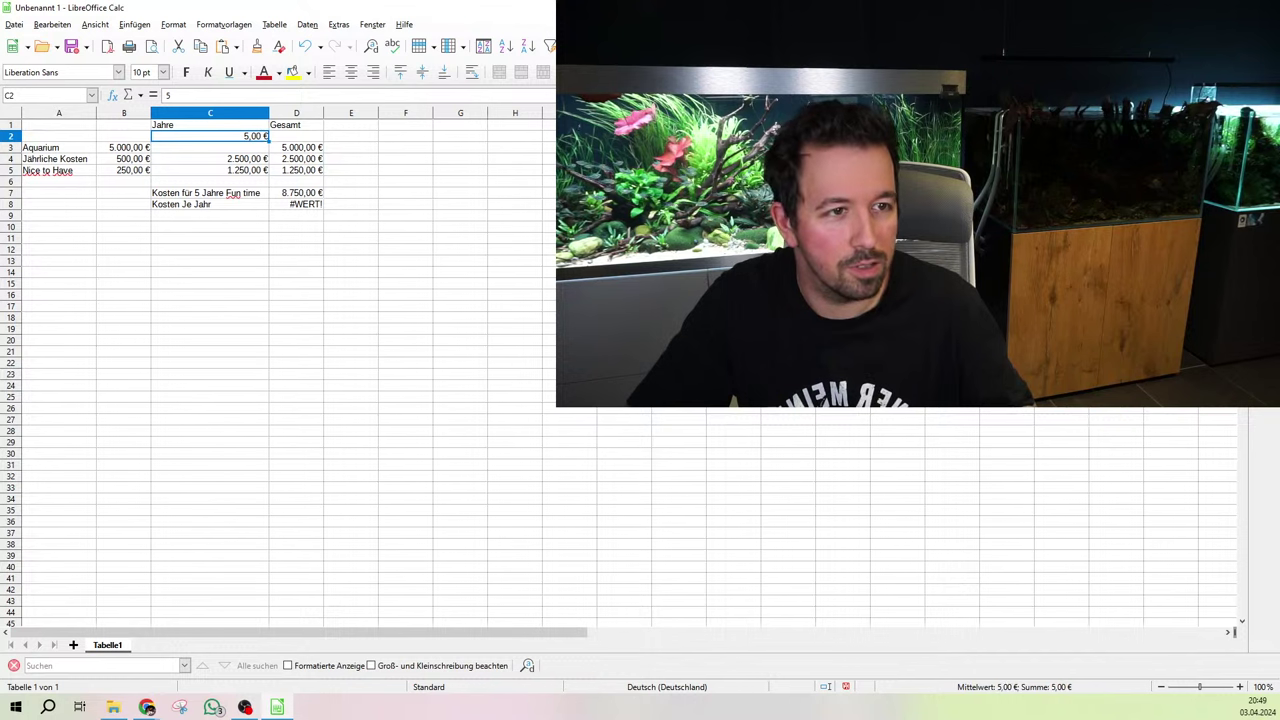
{"action": "key", "text": "ctrl+shift+6"}
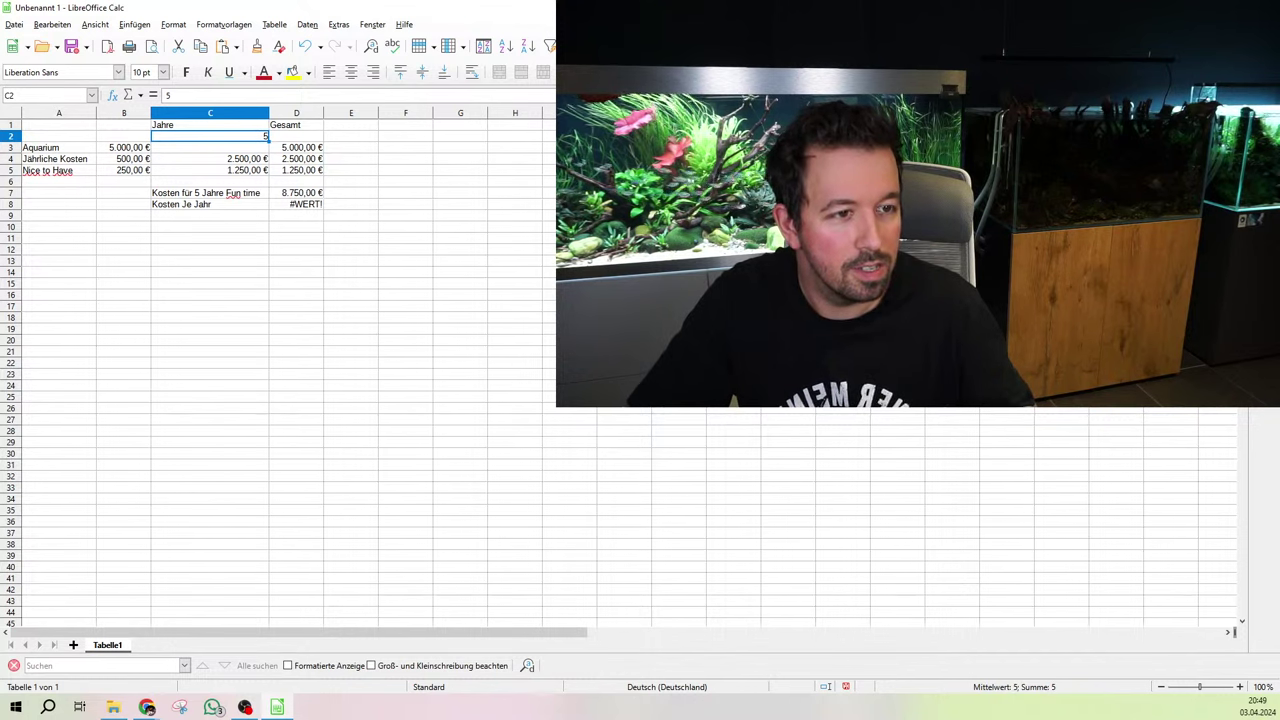
{"action": "key", "text": "ctrl+z"}
{"action": "left_click", "coordinate": [333, 250]}
{"action": "left_click", "coordinate": [294, 196]}
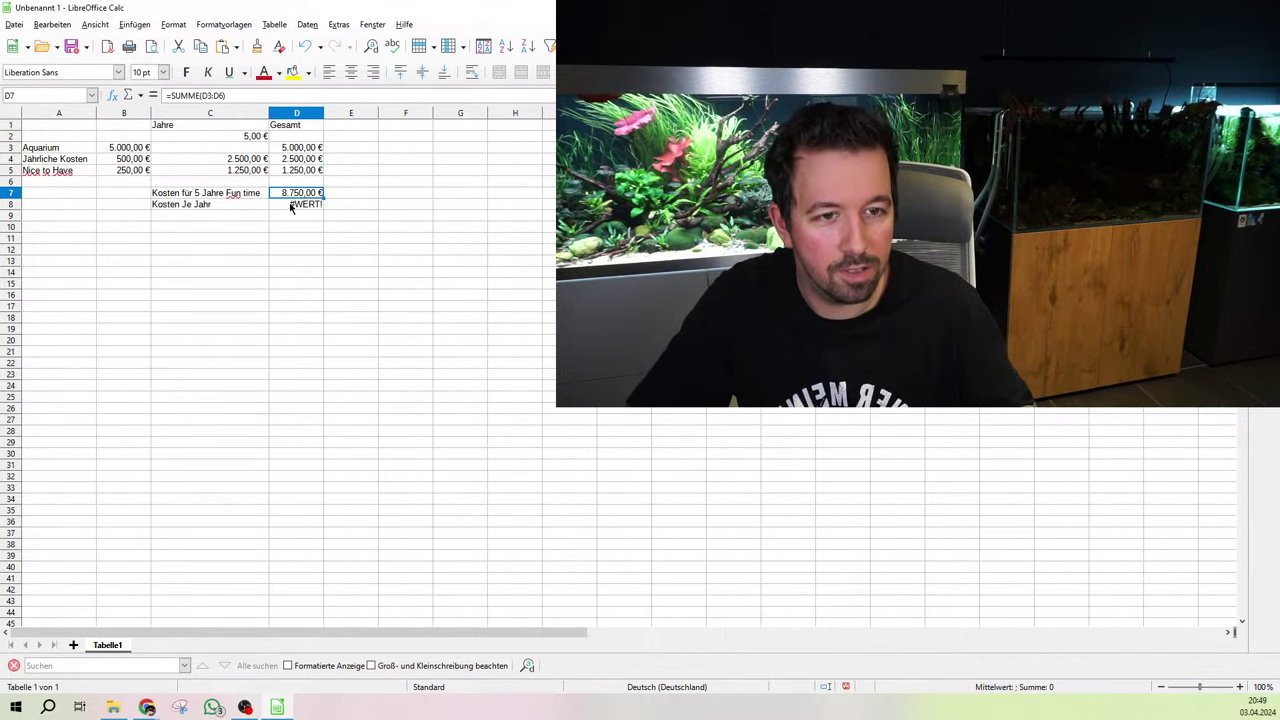
{"action": "left_click", "coordinate": [292, 205]}
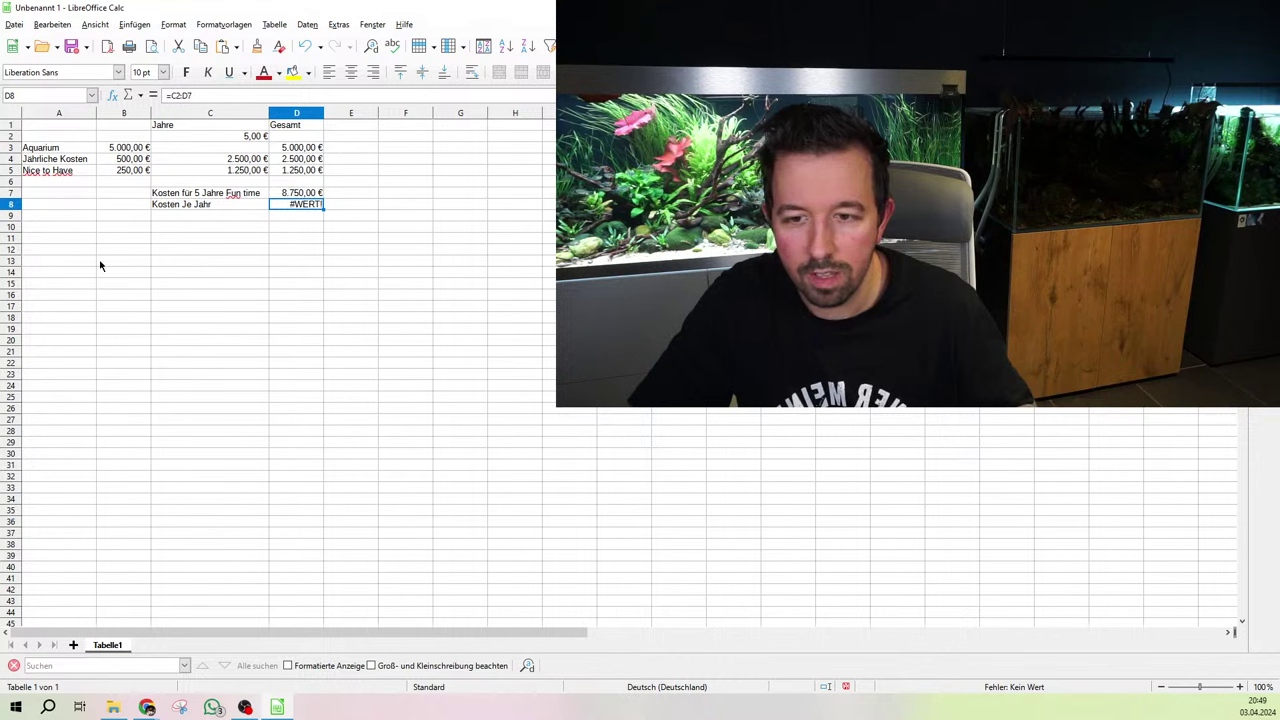
- Undo the euro currency format on the Jahre value in C2
{"action": "left_click", "coordinate": [256, 138]}
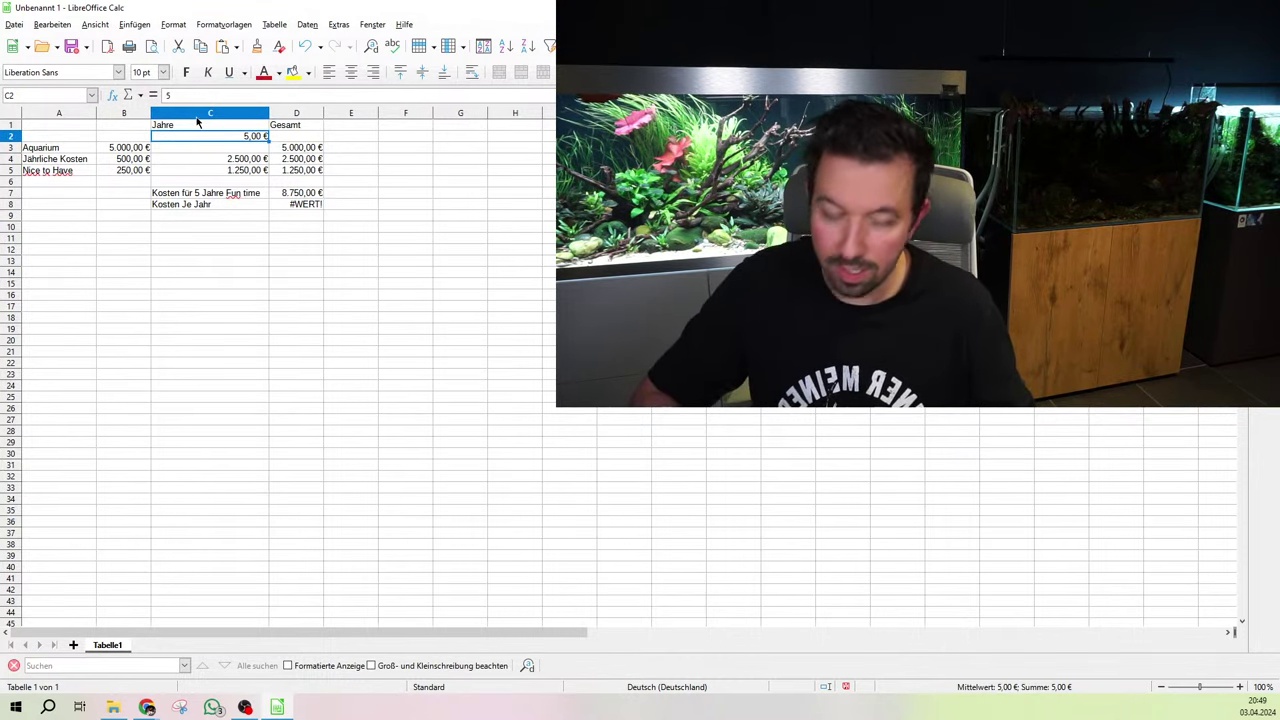
{"action": "key", "text": "ctrl+z"}
{"action": "key", "text": "ctrl+y"}
{"action": "key", "text": "ctrl+z"}
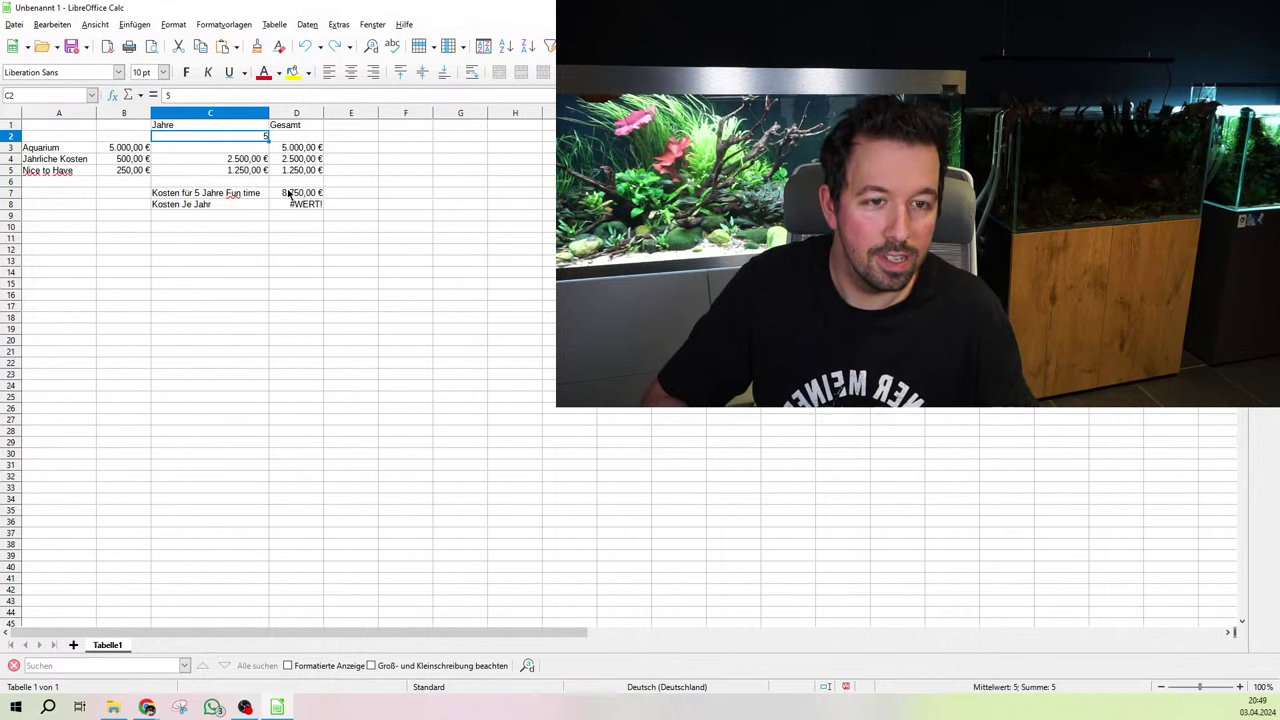
- Replace the colon with a division slash in the D8 formula so it reads =C2/D7
{"action": "left_click", "coordinate": [300, 204]}
{"action": "left_click", "coordinate": [186, 95]}
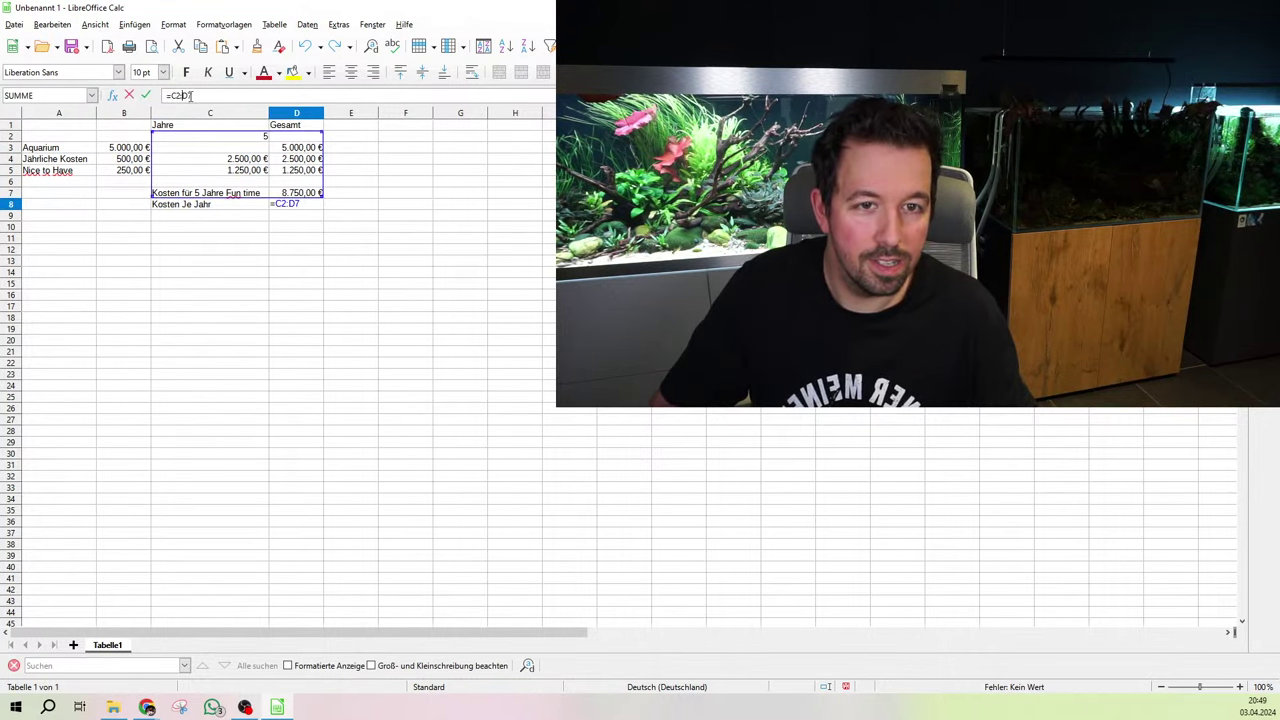
{"action": "key", "text": "BackSpace"}
{"action": "type", "text": "/"}
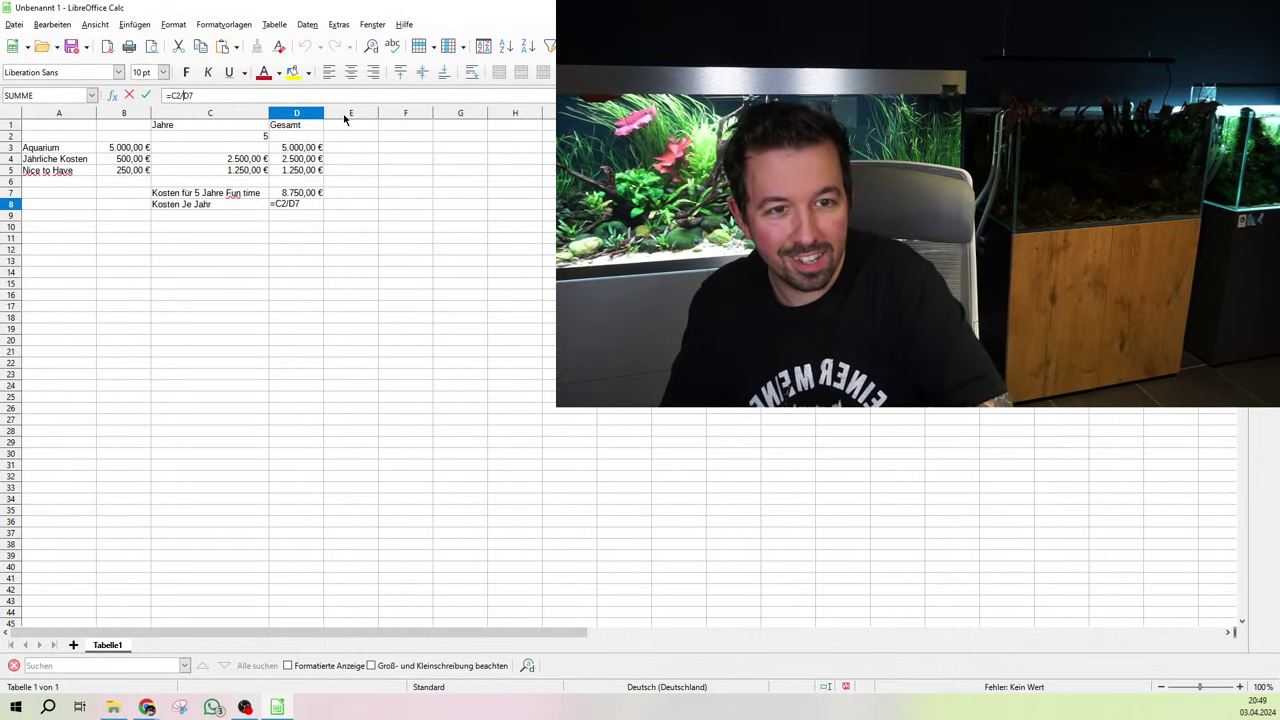
{"action": "key", "text": "Return"}
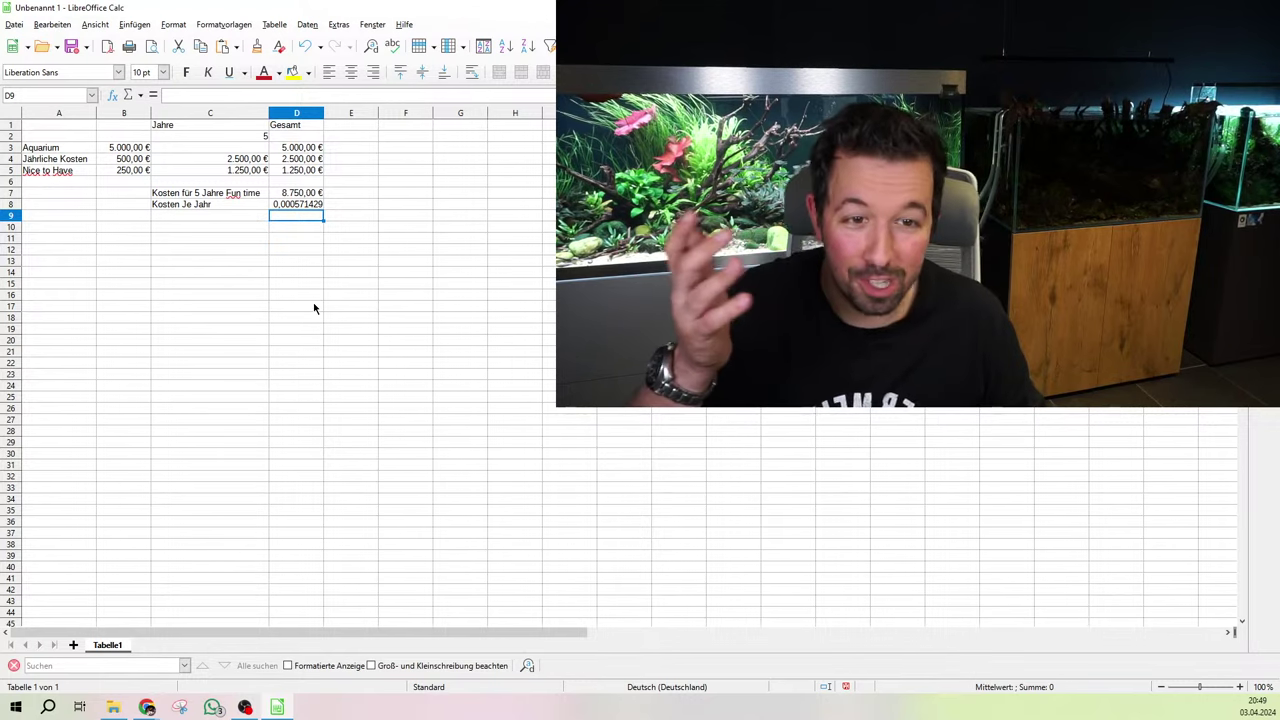
- Reverse the division in D8 so the formula reads =D7/C2, dividing the five-year total by the number of years
{"action": "left_click", "coordinate": [298, 196]}
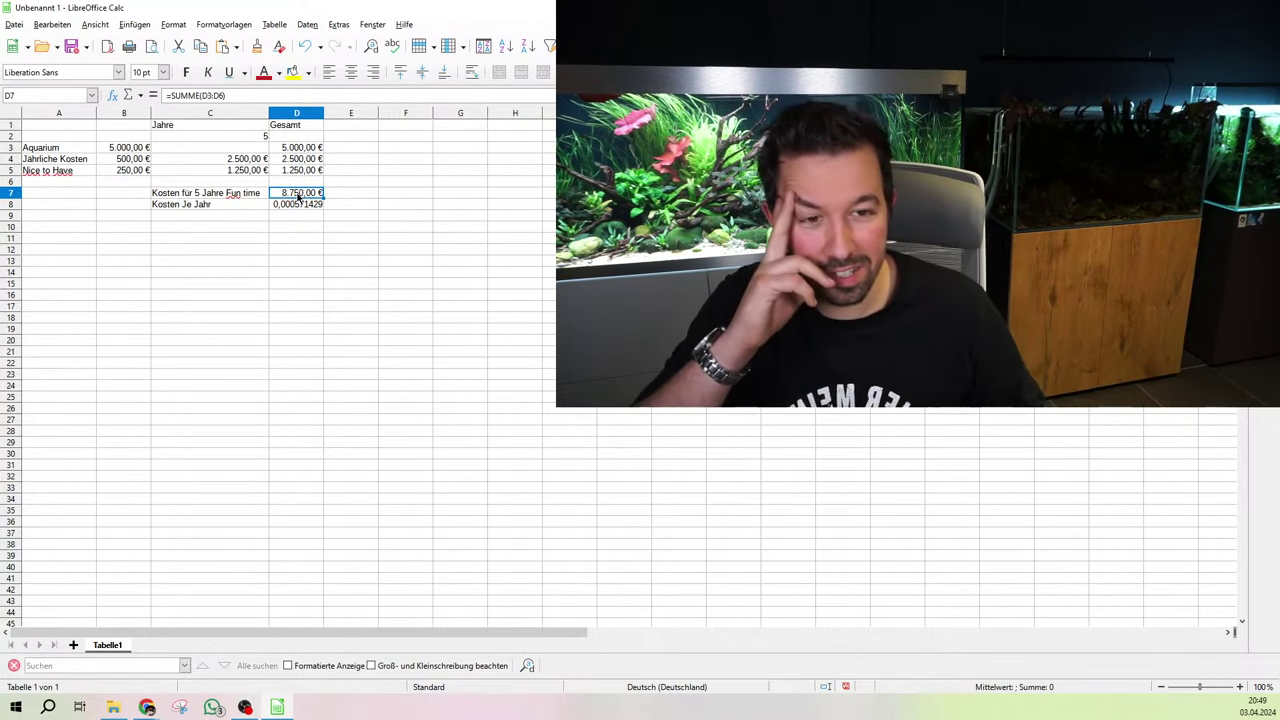
{"action": "left_click", "coordinate": [295, 207]}
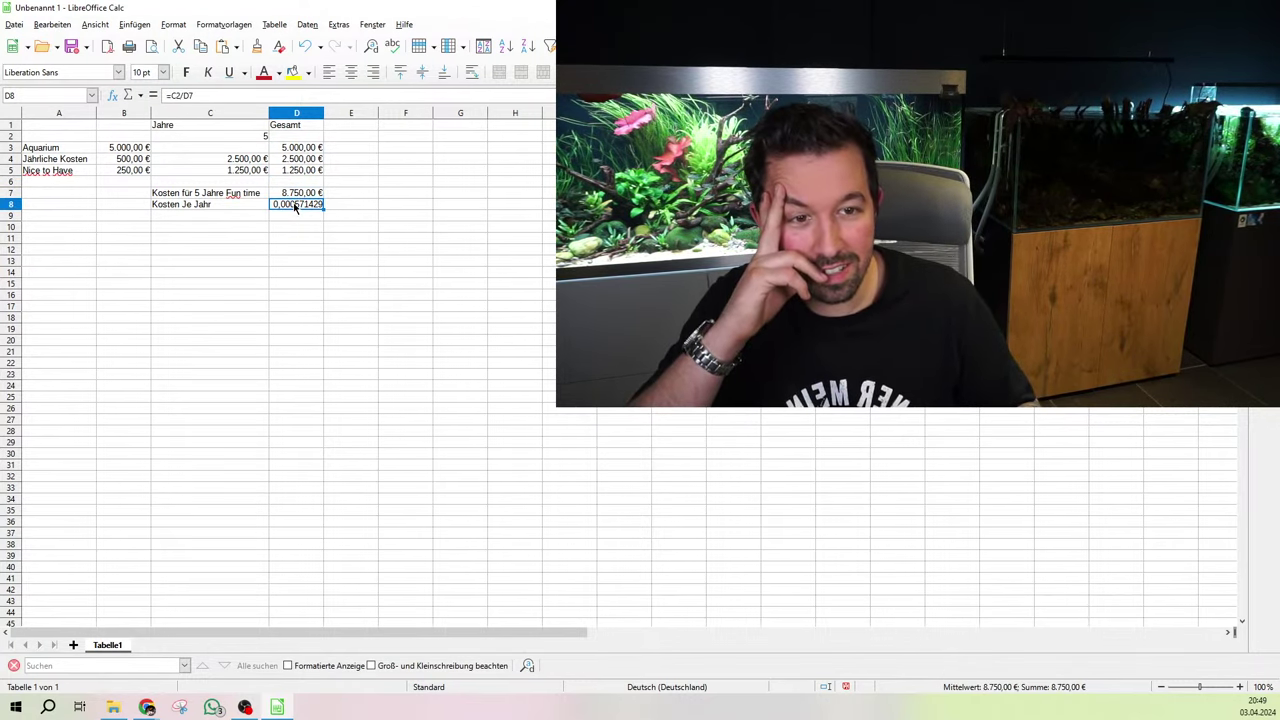
{"action": "left_click", "coordinate": [179, 95]}
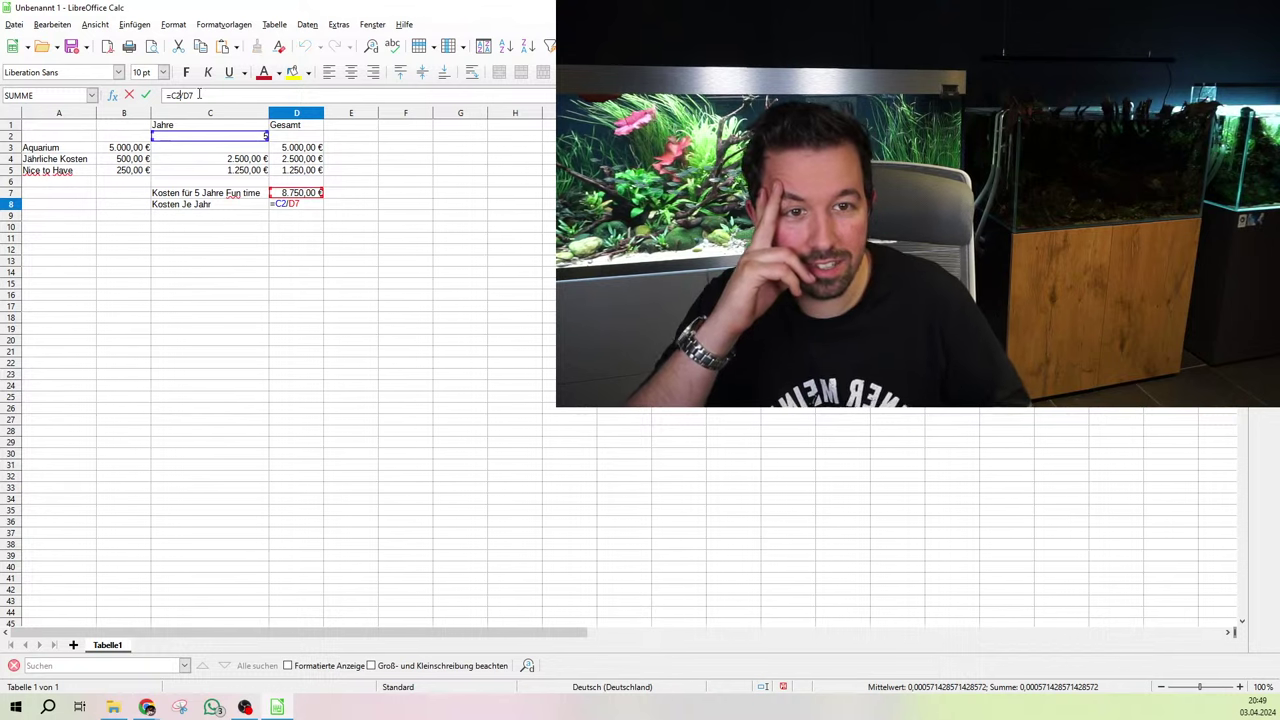
{"action": "key", "text": "BackSpace"}
{"action": "key", "text": "BackSpace"}
{"action": "key", "text": "Delete"}
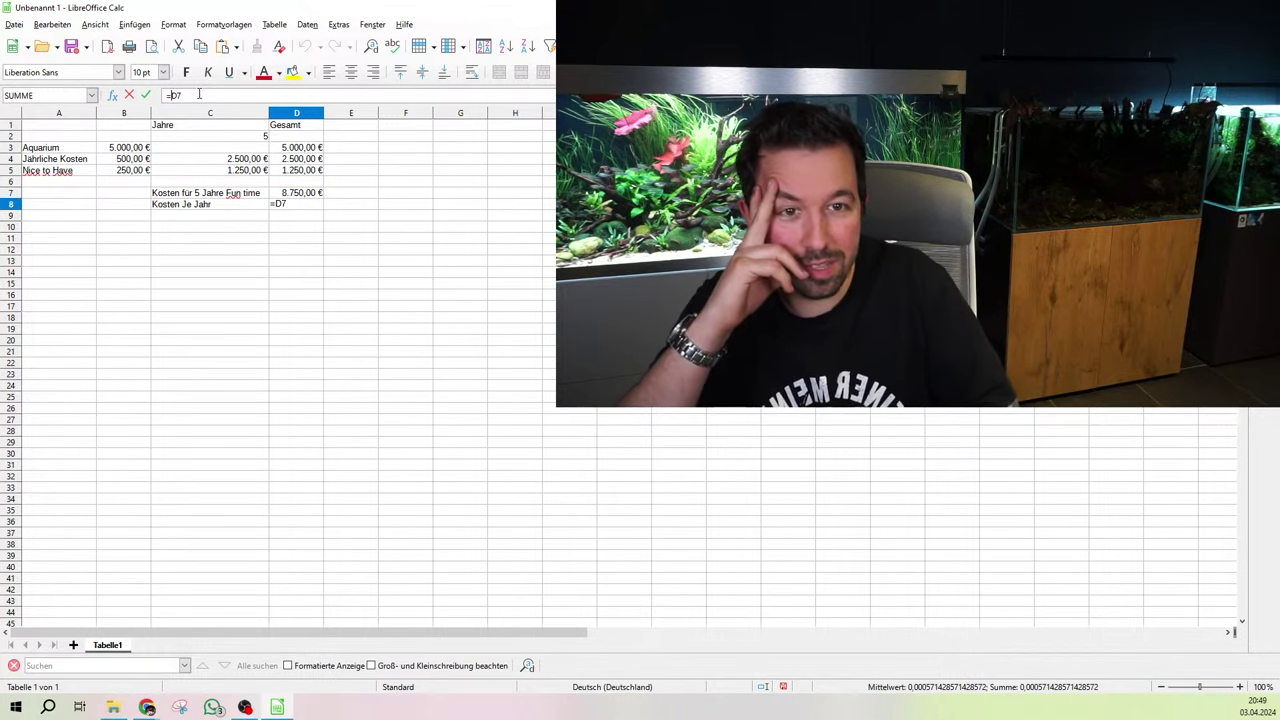
{"action": "type", "text": "/"}
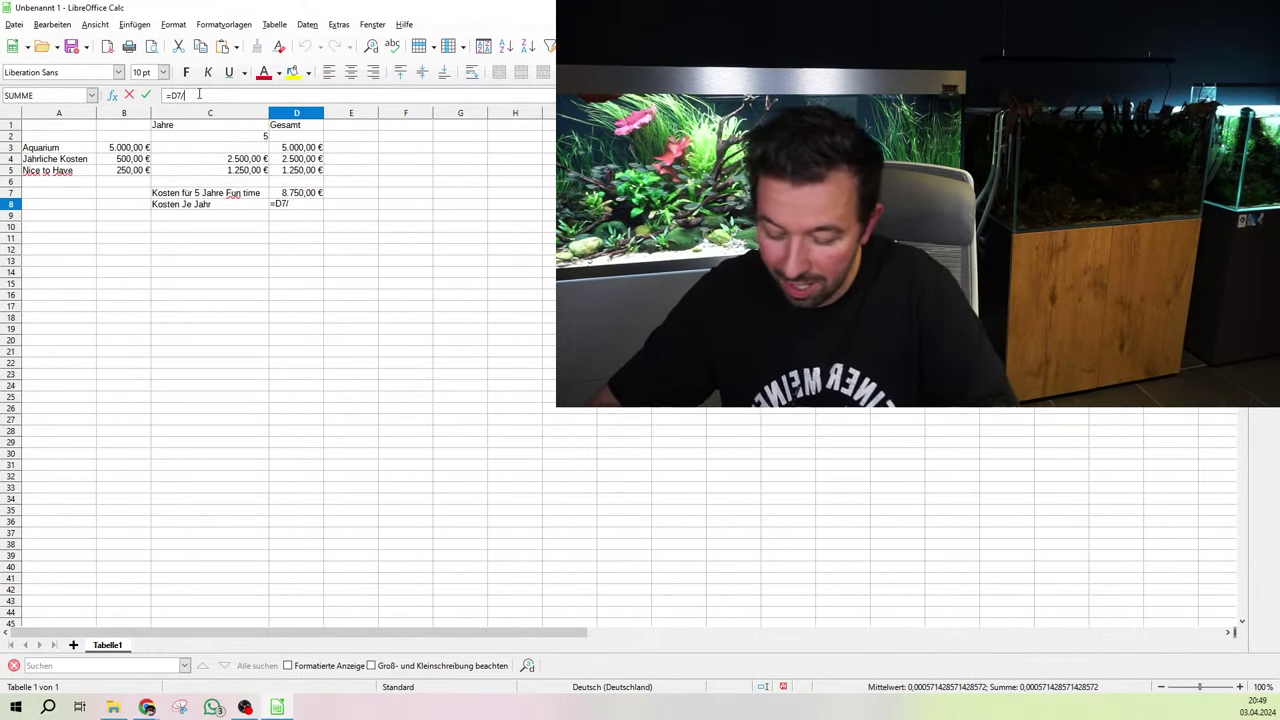
{"action": "type", "text": "C2"}
{"action": "key", "text": "Return"}
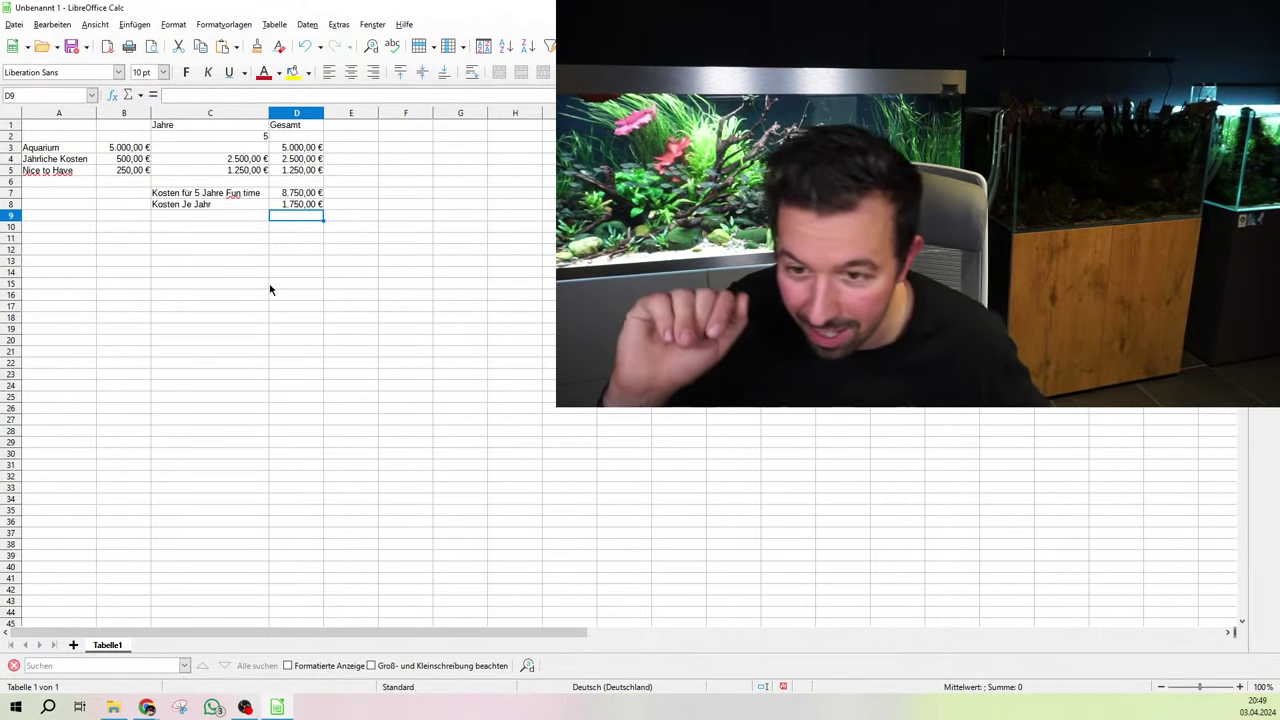
{"action": "left_click", "coordinate": [177, 333]}
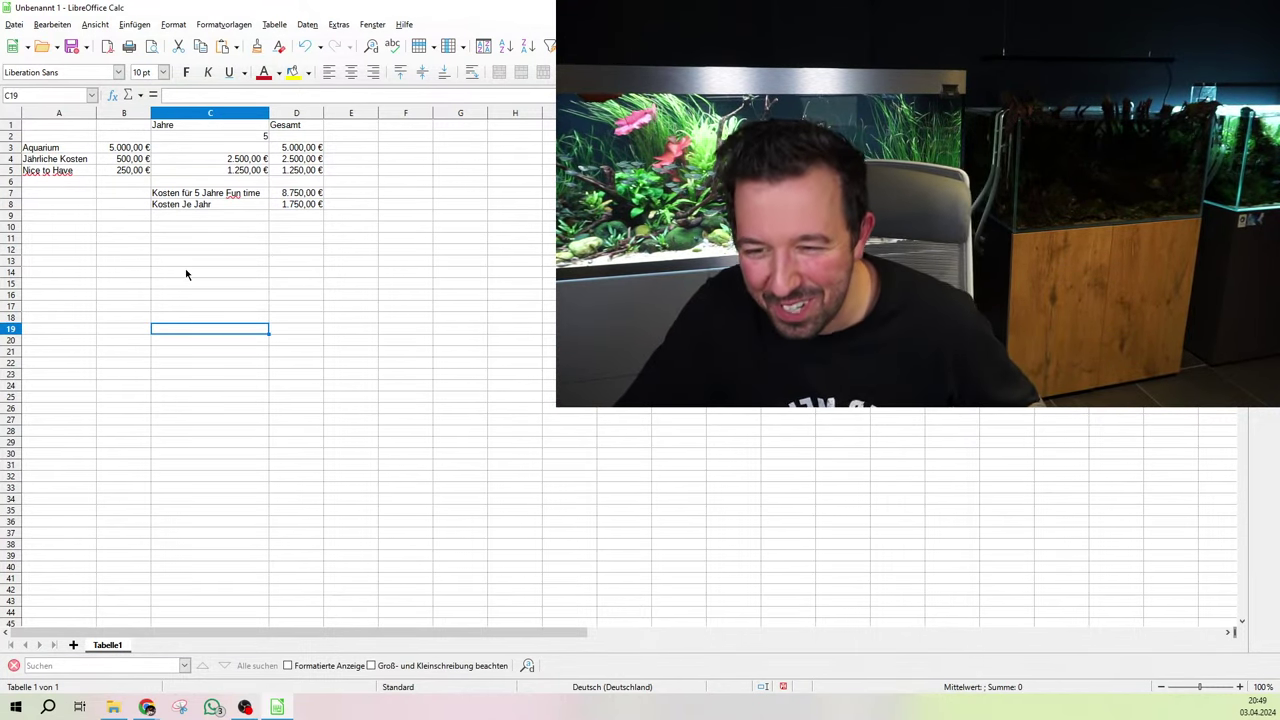
{"action": "left_click", "coordinate": [326, 273]}
{"action": "left_click", "coordinate": [351, 208]}
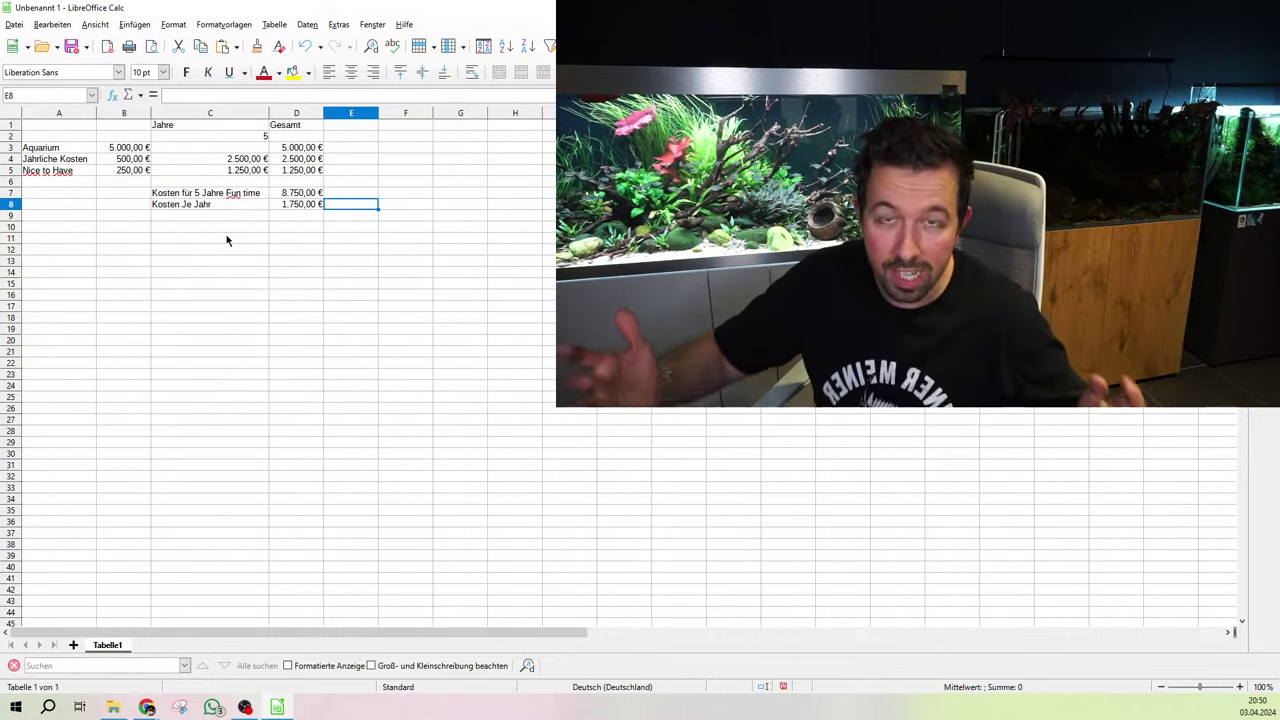
{"action": "left_click", "coordinate": [300, 206]}
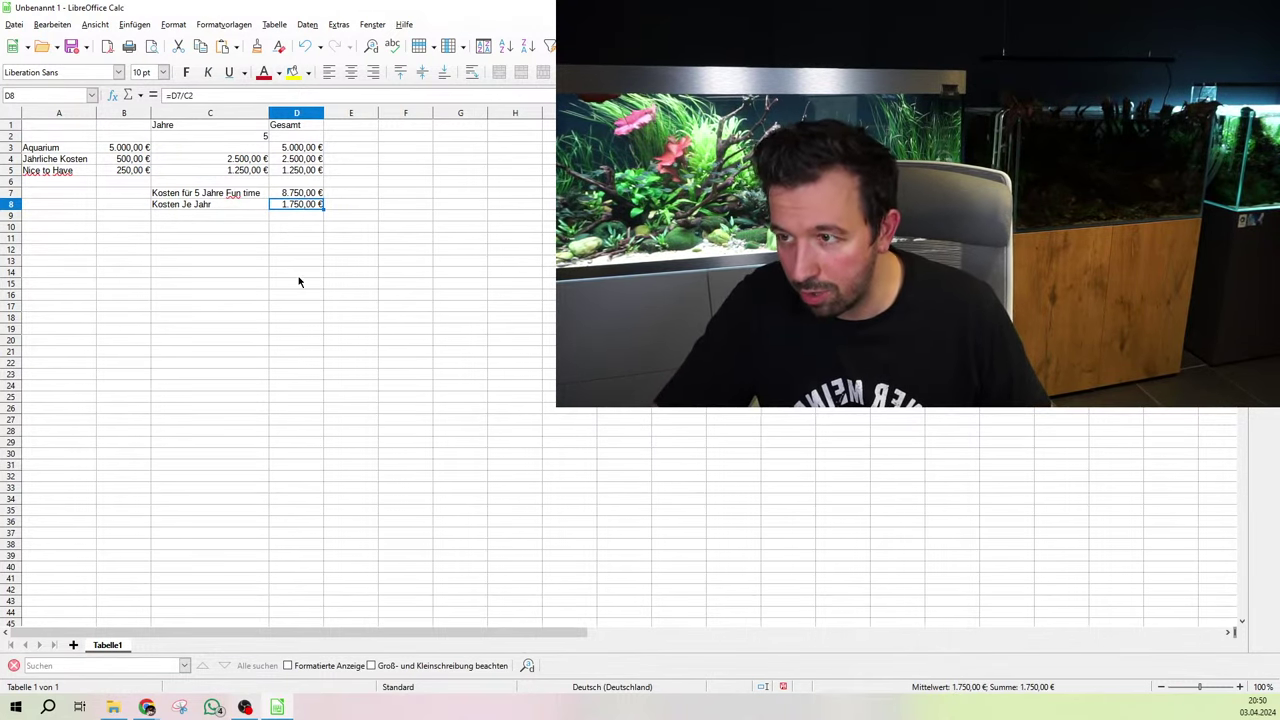